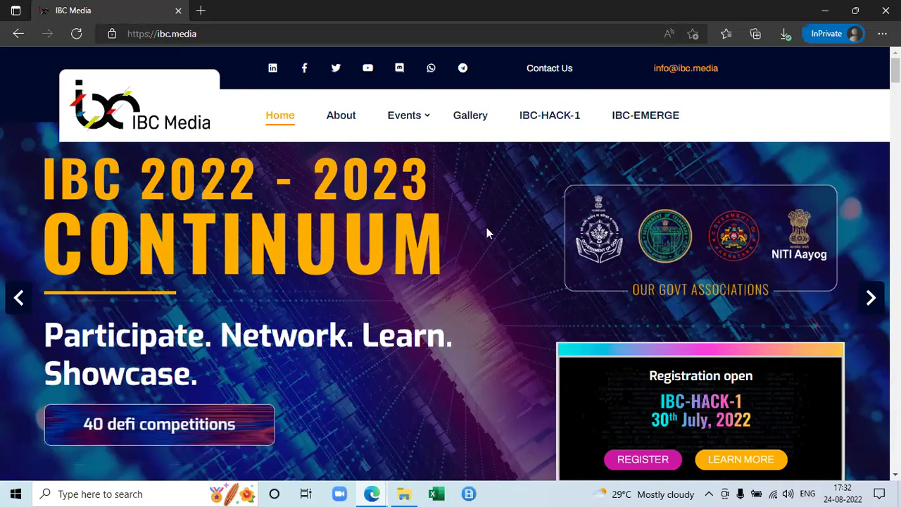
Open the IBC-HACK-1 registration page, start an application and agree to its terms and conditions
left_click(546, 123)
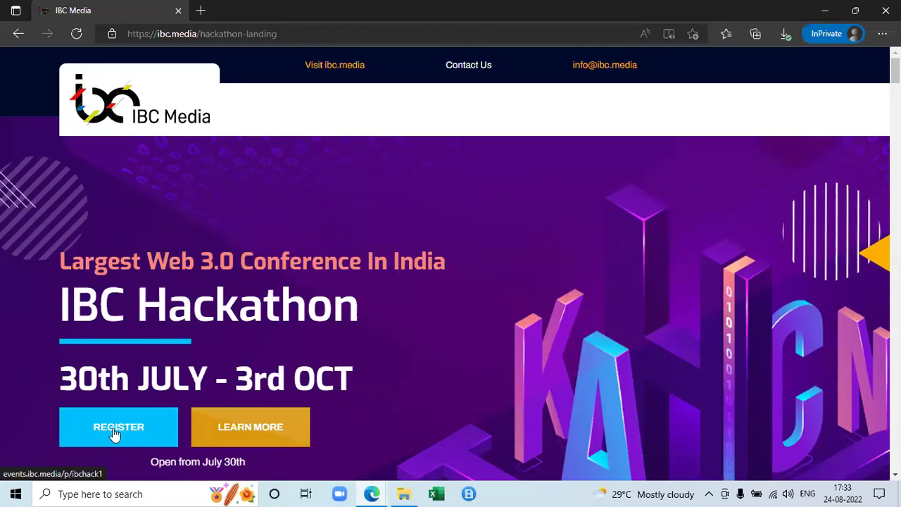
left_click(118, 427)
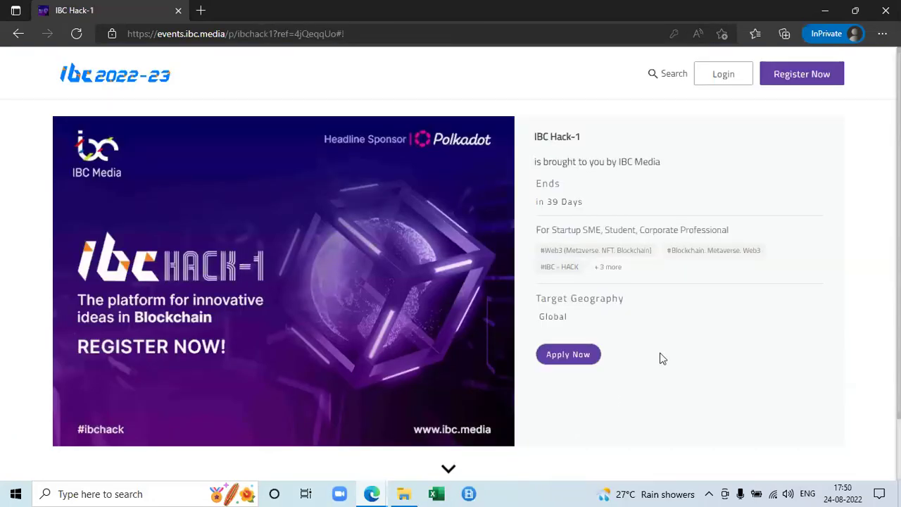
left_click(572, 363)
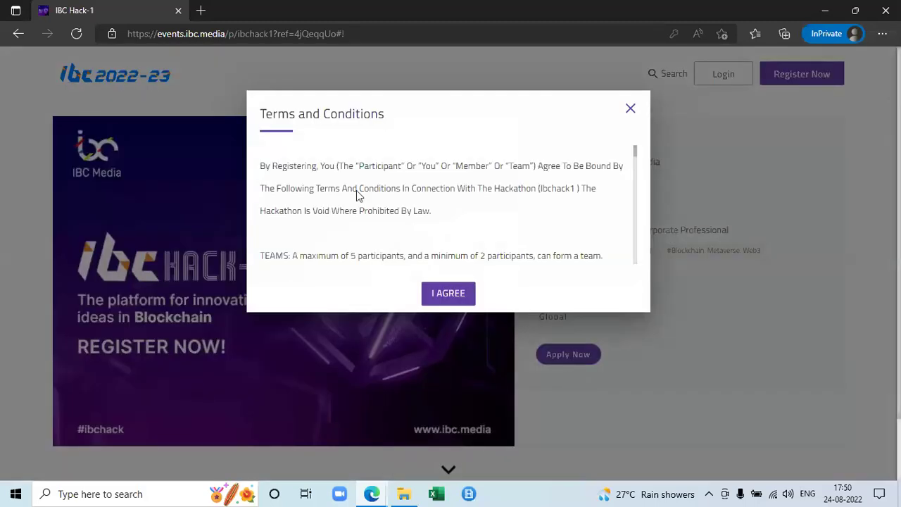
scroll(448, 247, "down", 3)
left_click(446, 295)
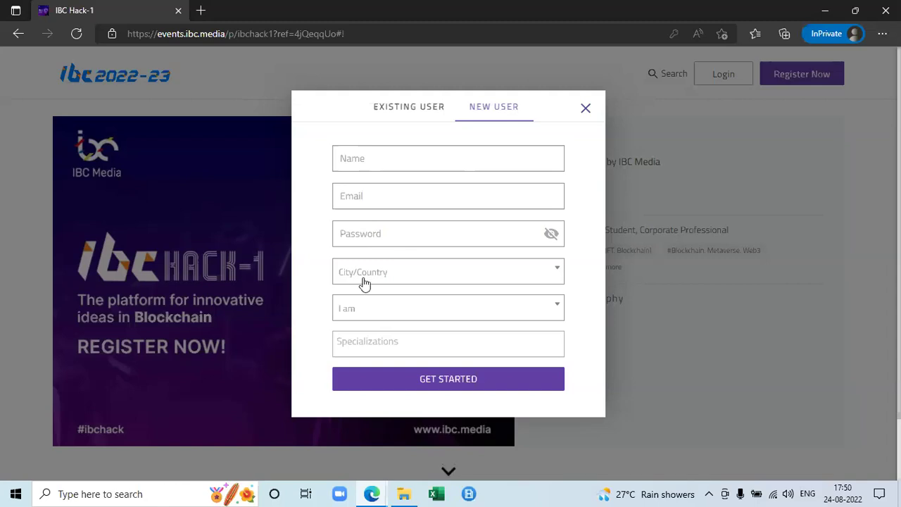
Examine the choices offered for "I am" in the new-user sign-up form
left_click(366, 310)
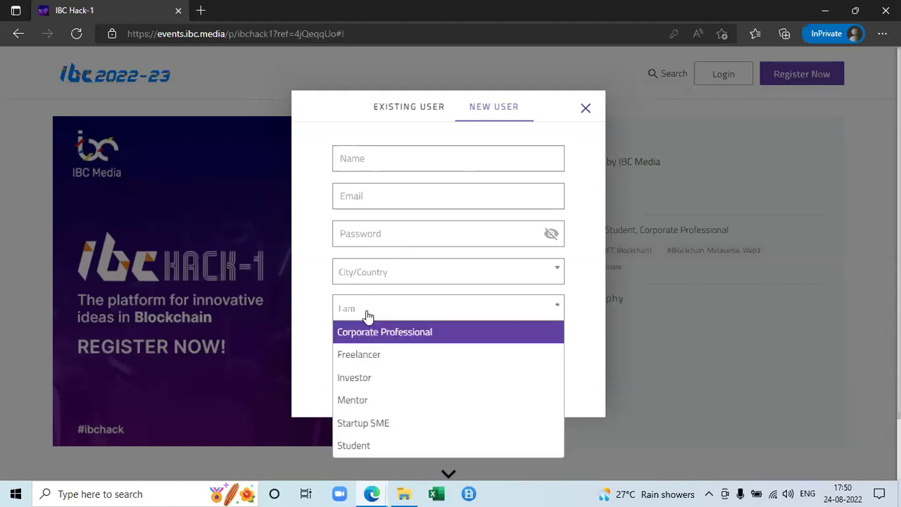
left_click(328, 361)
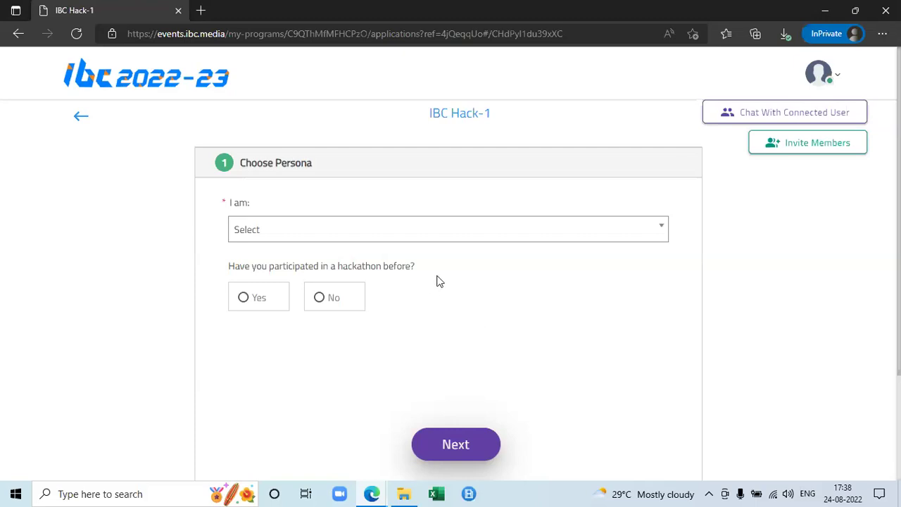
Choose Student as the persona, answer Yes to previous hackathon participation, and continue to the personal details
left_click(307, 237)
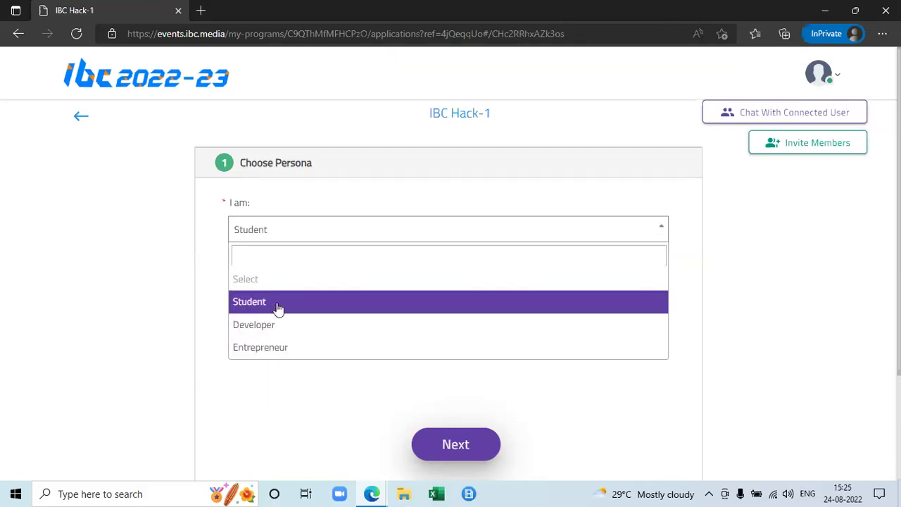
left_click(279, 309)
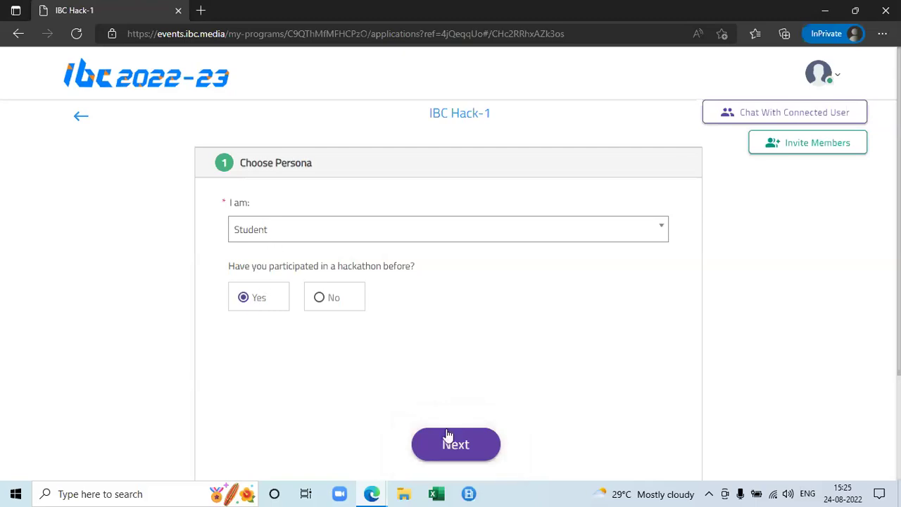
left_click(448, 441)
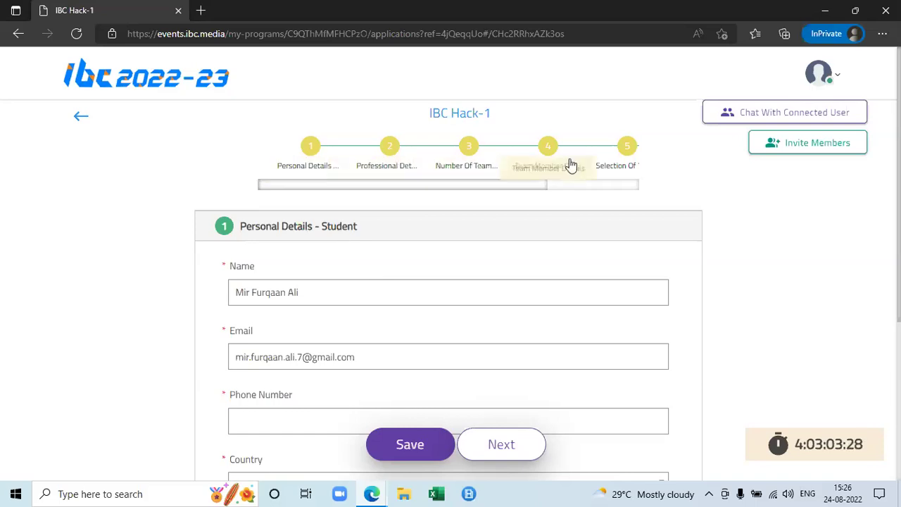
Review the application's stages and the mandatory fields of the student personal details form
scroll(465, 191, "right", 1)
left_click_drag(465, 191, 335, 204)
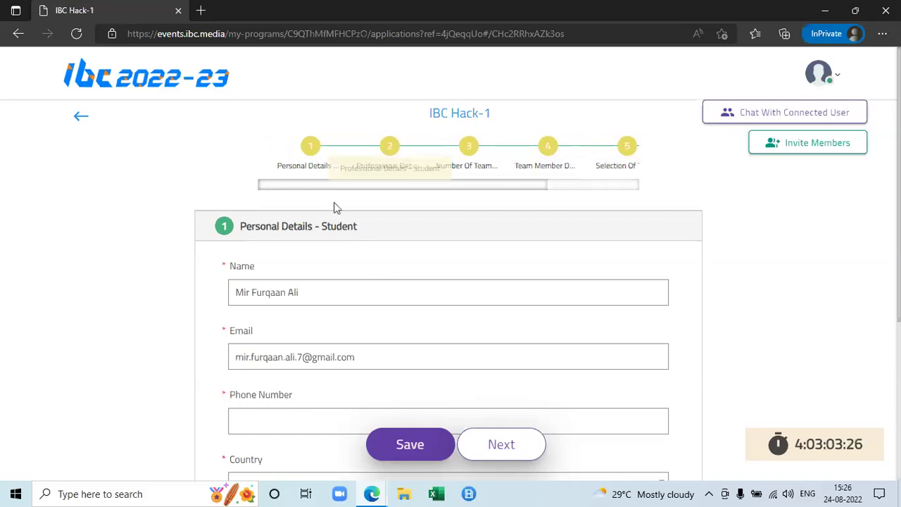
scroll(246, 200, "down", 4)
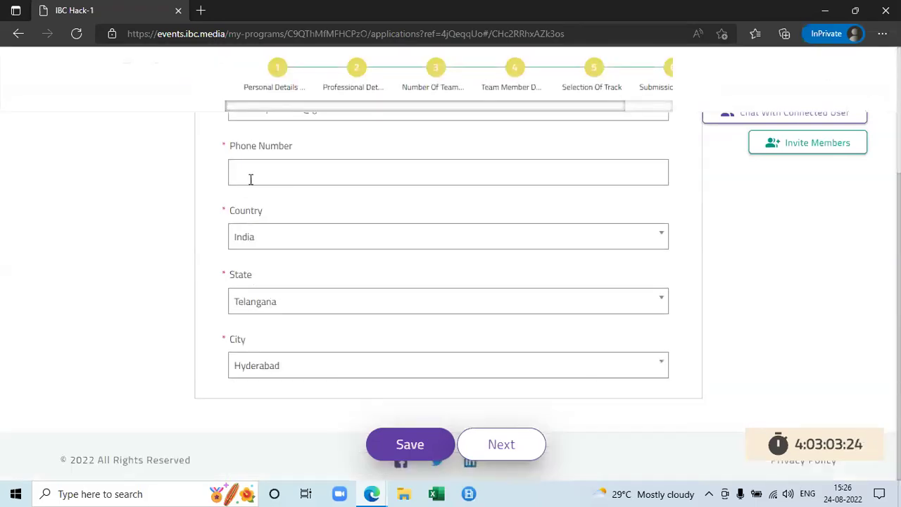
scroll(250, 362, "up", 5)
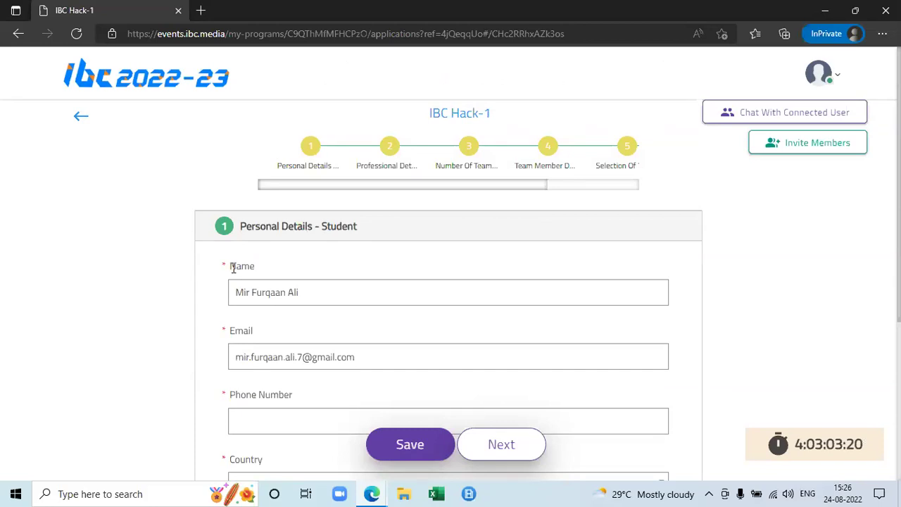
scroll(226, 277, "down", 2)
scroll(225, 277, "up", 3)
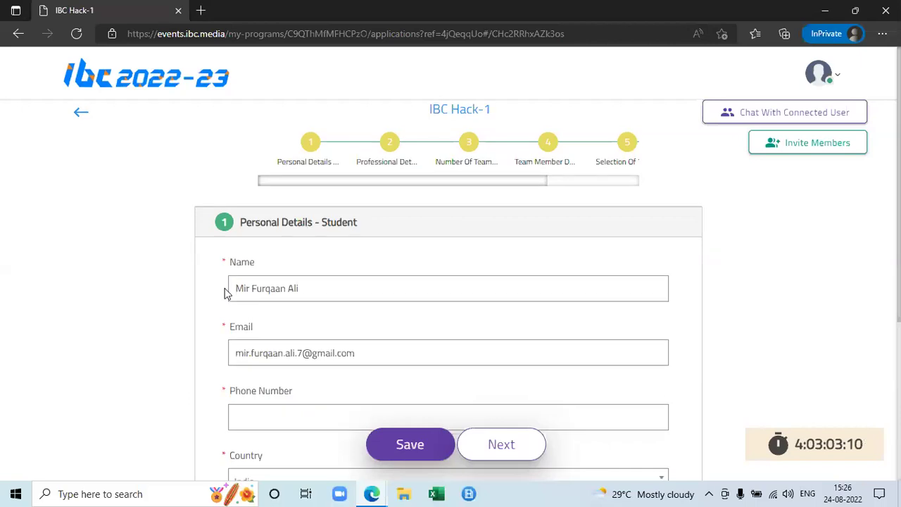
scroll(233, 288, "down", 2)
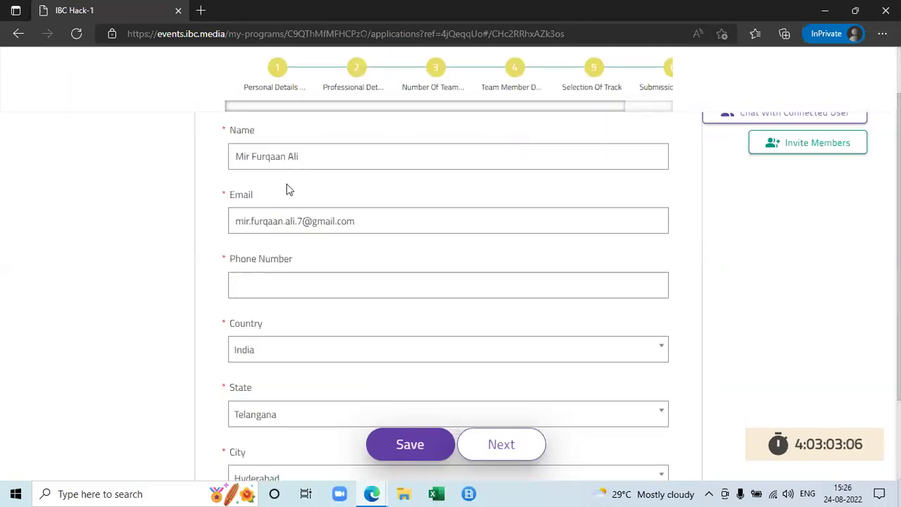
Fill in the phone number from the saved information and save the personal details
left_click(282, 288)
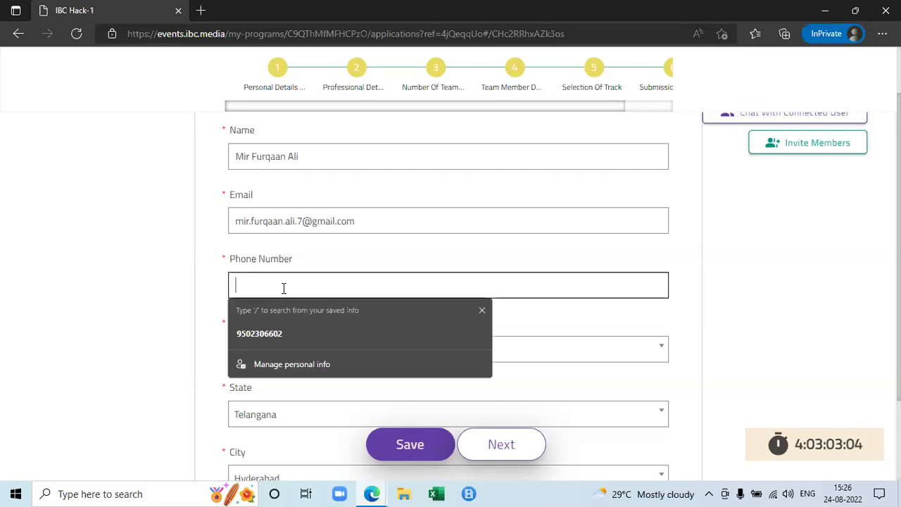
left_click(278, 330)
scroll(207, 283, "down", 2)
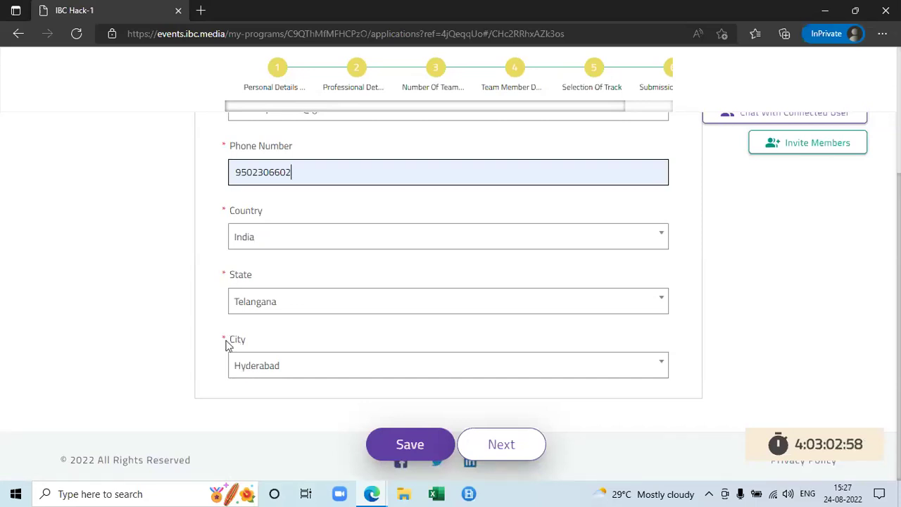
left_click(416, 442)
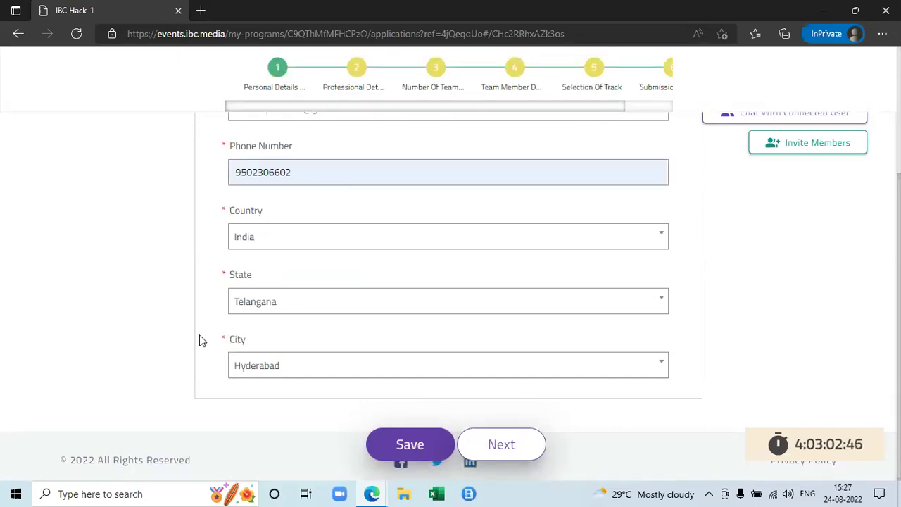
left_click(394, 444)
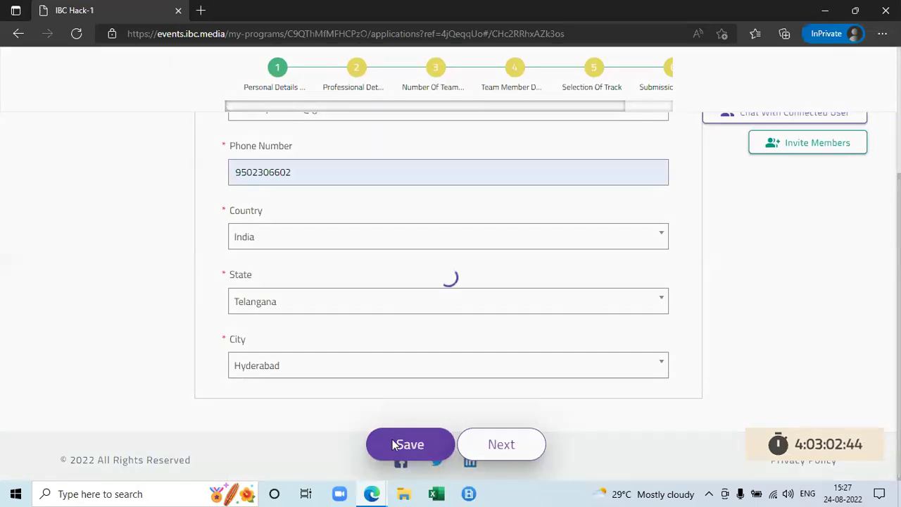
Continue to the student professional details and enter "KG Reddy" as the college name
scroll(267, 403, "up", 2)
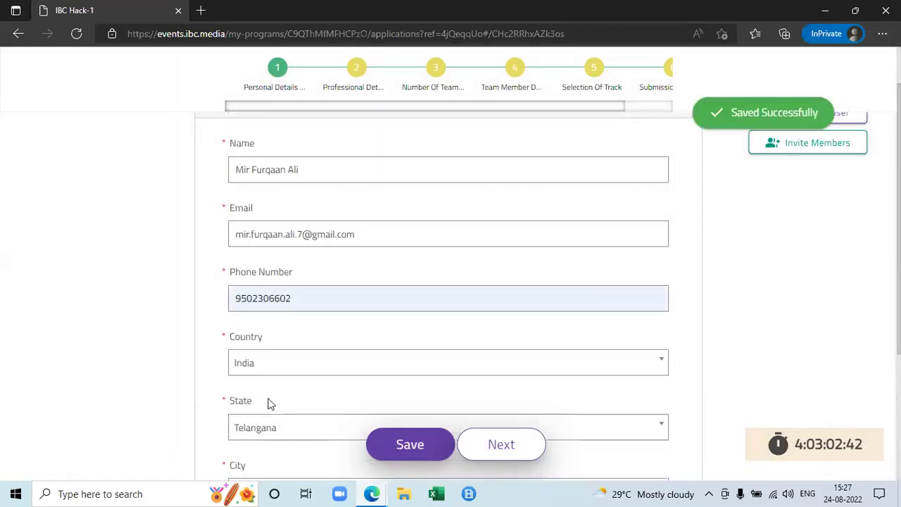
scroll(267, 403, "up", 2)
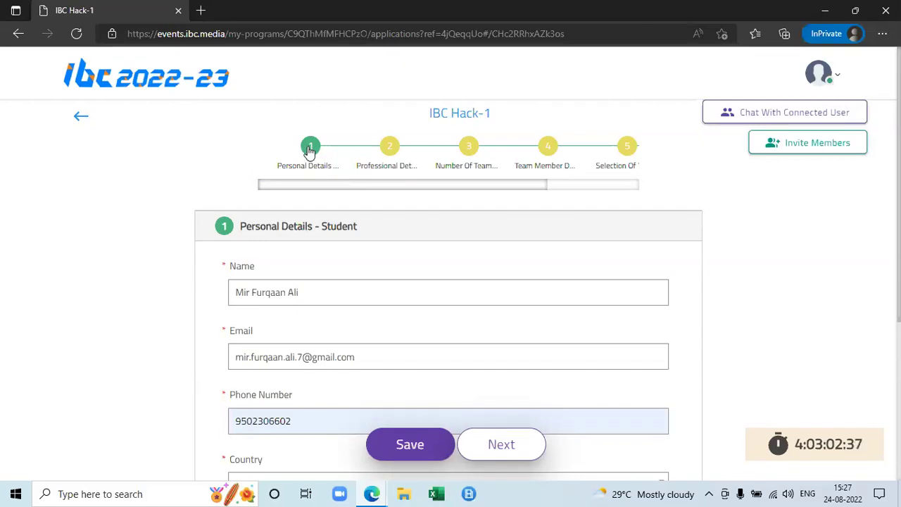
left_click(496, 445)
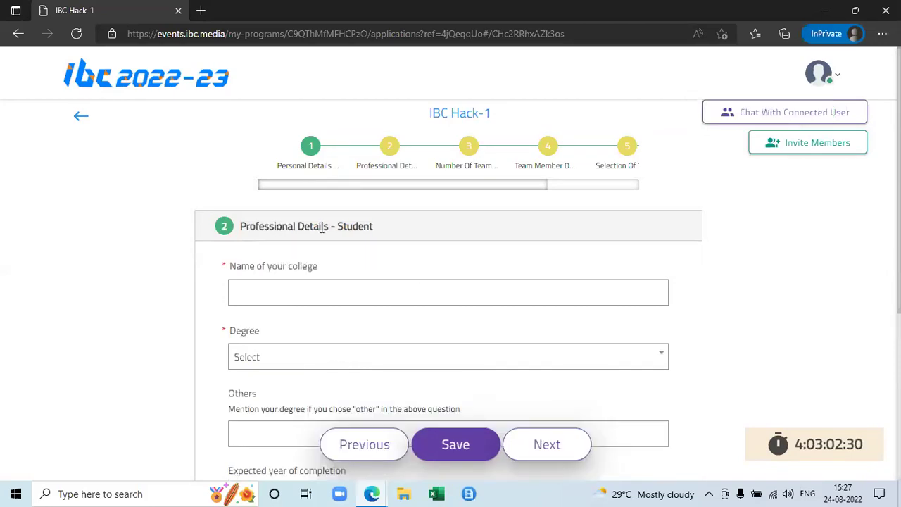
left_click(311, 300)
type("KG Reddy")
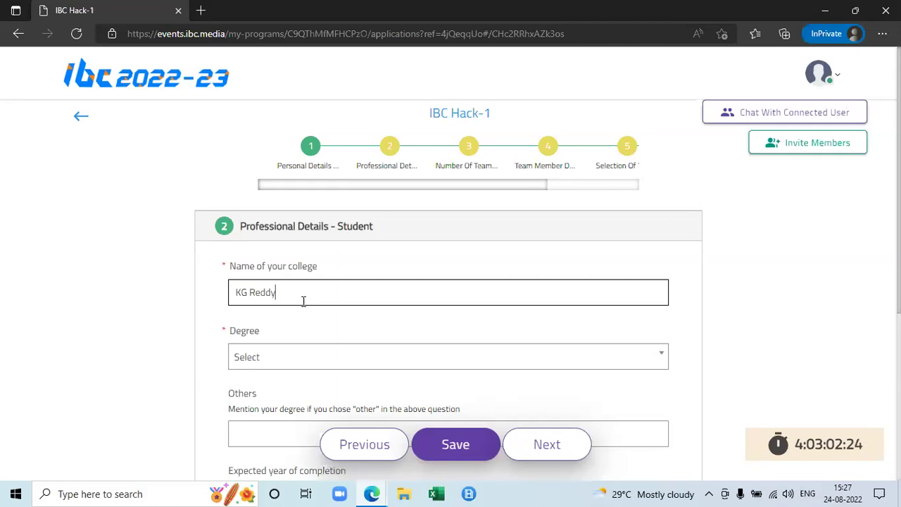
Set the degree to B. Tech
scroll(278, 193, "down", 3)
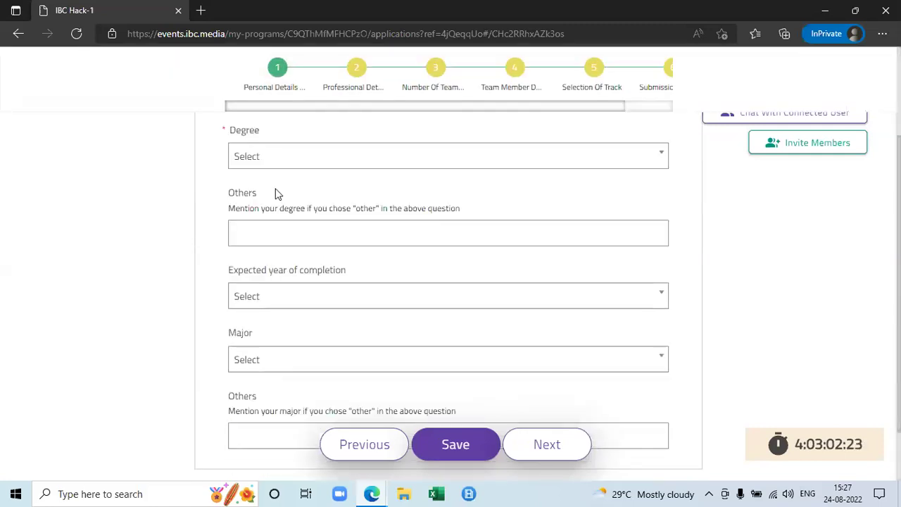
left_click(282, 160)
left_click(271, 230)
scroll(278, 230, "up", 1)
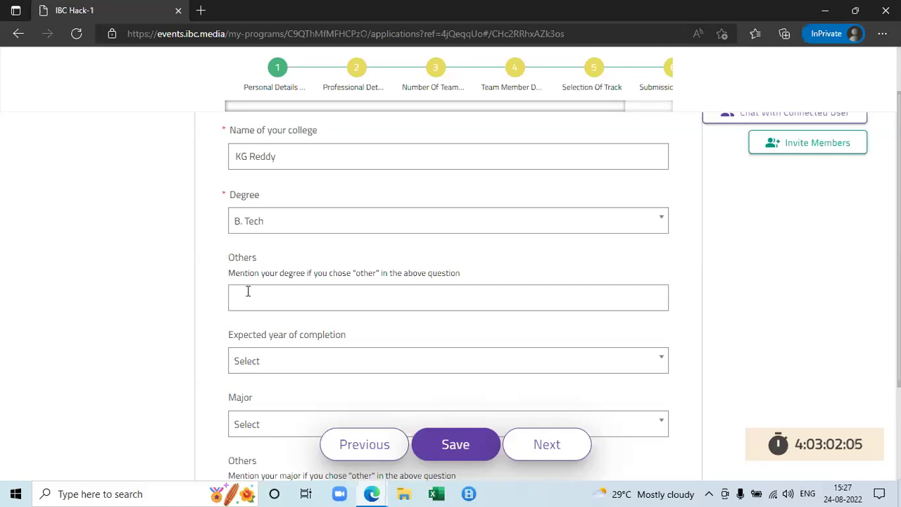
Try Others as the degree with its free-text field active, and set the degree back to B. Tech
left_click(273, 223)
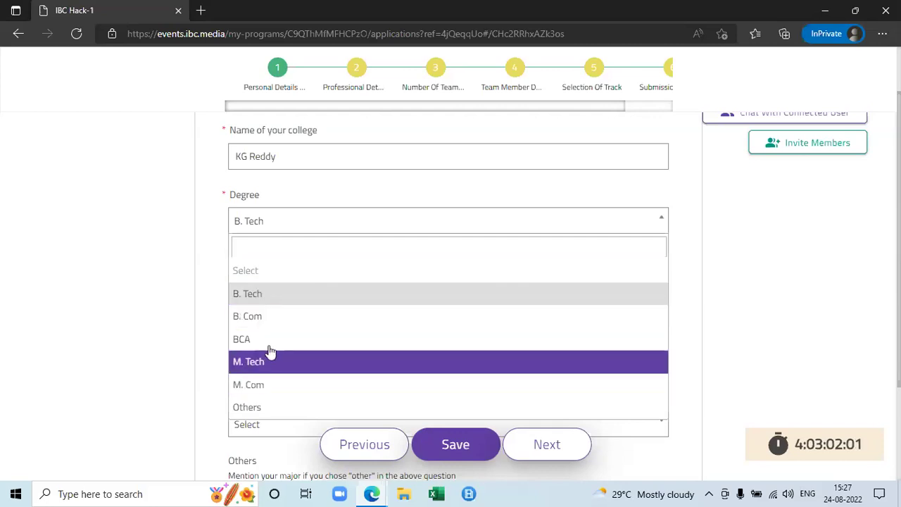
left_click(255, 408)
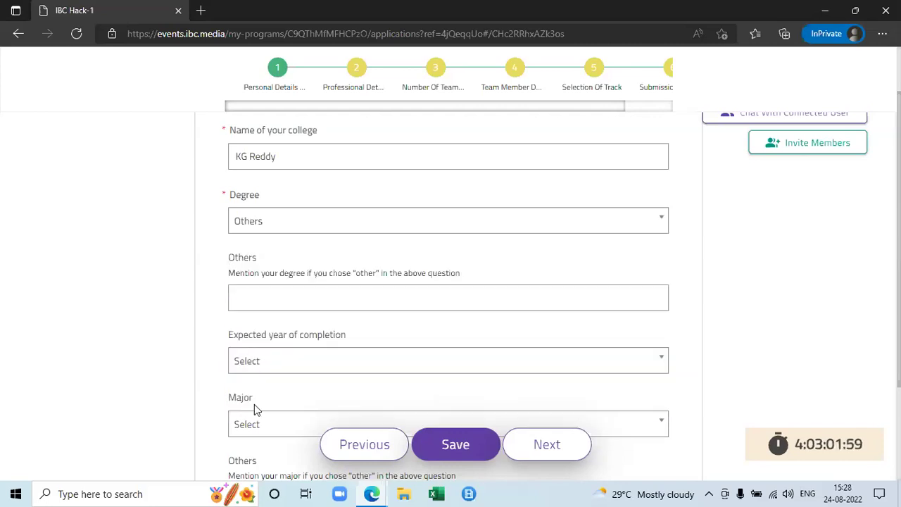
left_click(255, 303)
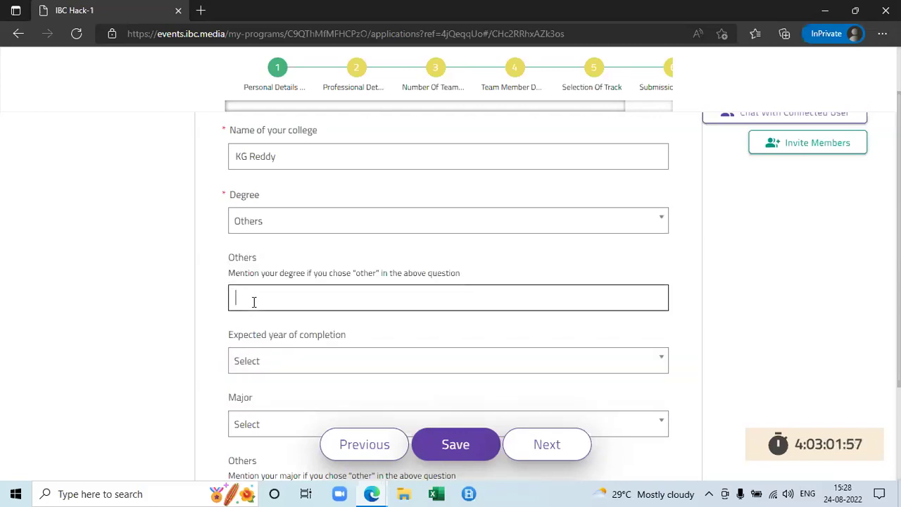
left_click(273, 221)
left_click(264, 291)
Set the expected year of completion to 2023
scroll(209, 271, "down", 1)
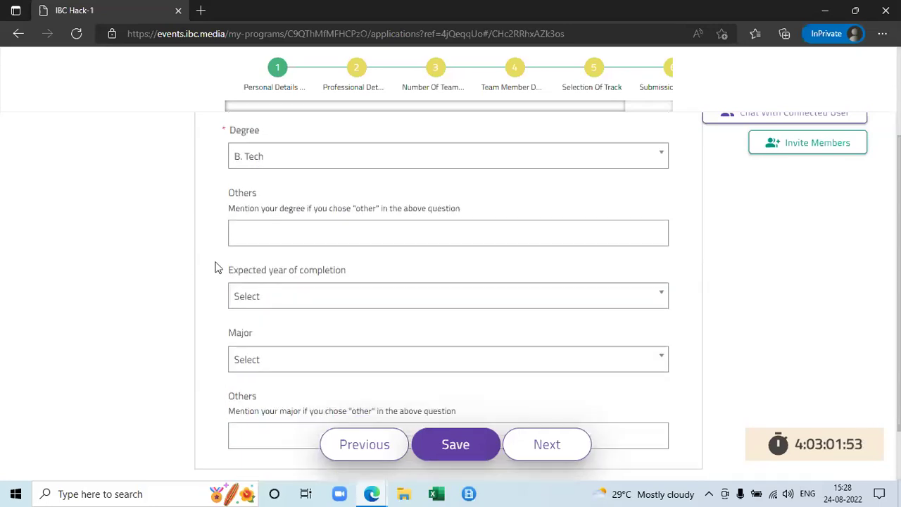
left_click(261, 303)
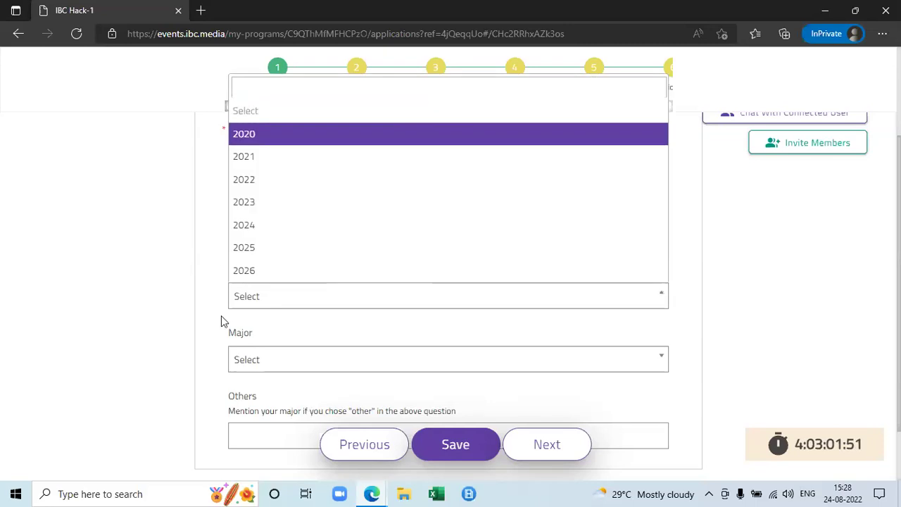
left_click(220, 305)
left_click(275, 303)
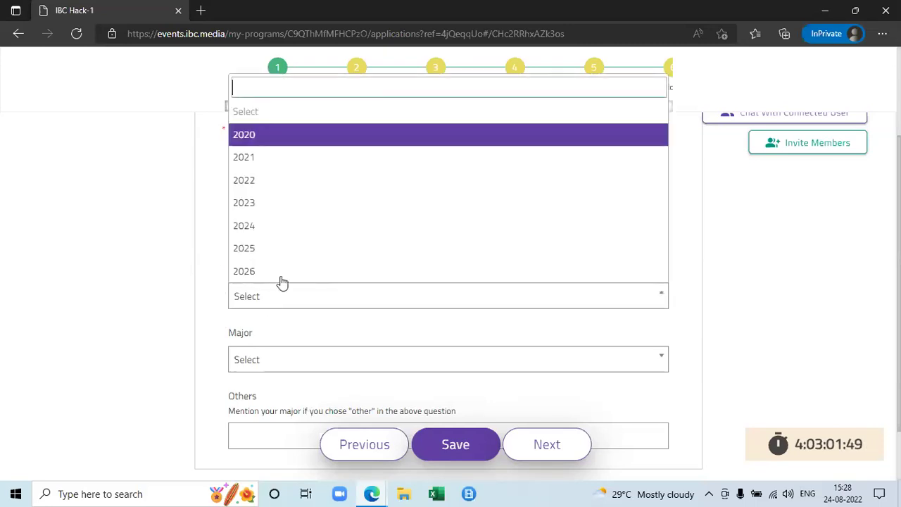
left_click(278, 205)
Try Other as the major and activate the free-text field for naming it
scroll(197, 286, "down", 1)
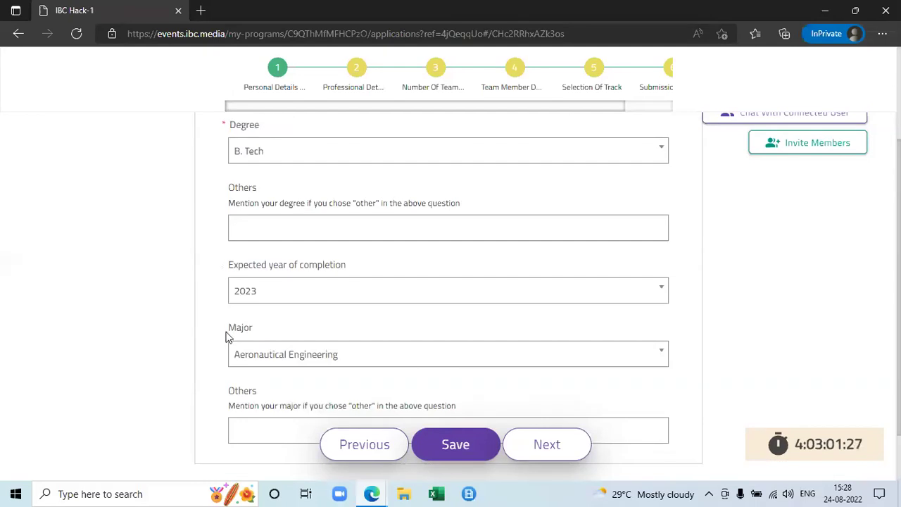
left_click(277, 356)
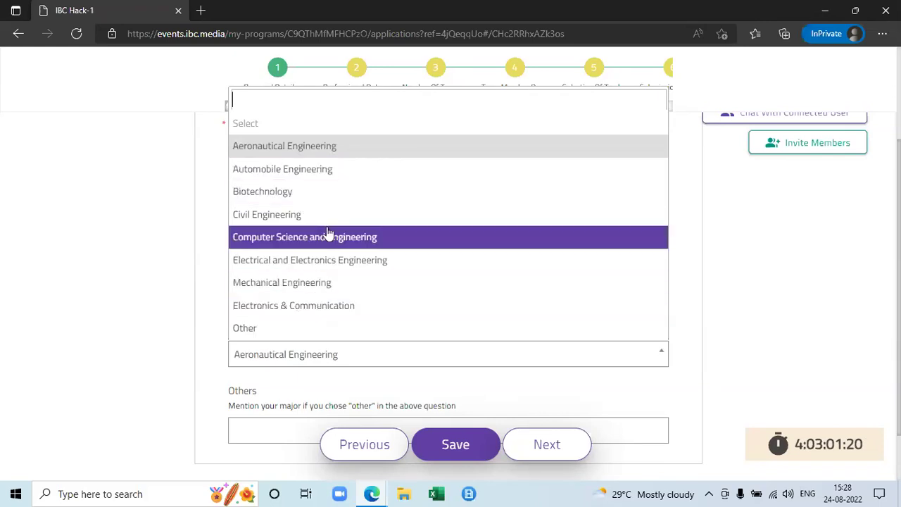
left_click(254, 329)
scroll(178, 349, "down", 1)
left_click(260, 362)
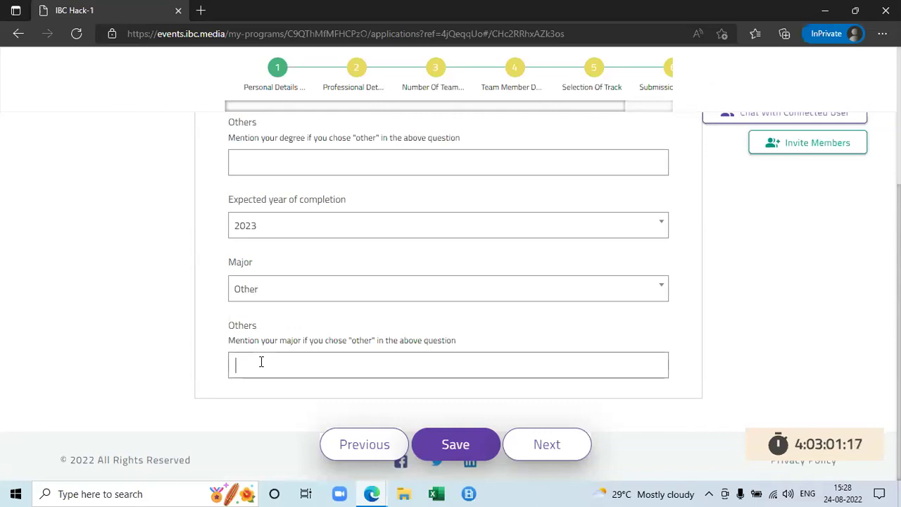
Set the major to Automobile Engineering
left_click(278, 291)
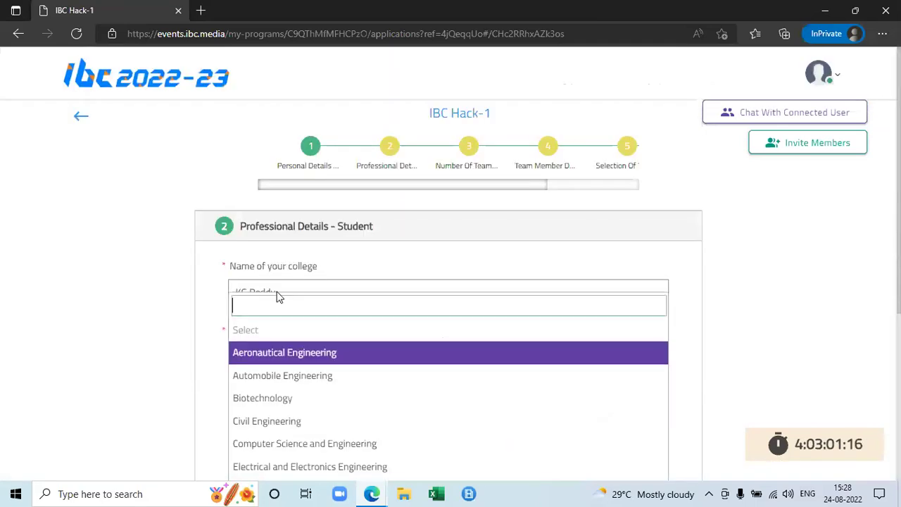
left_click(307, 384)
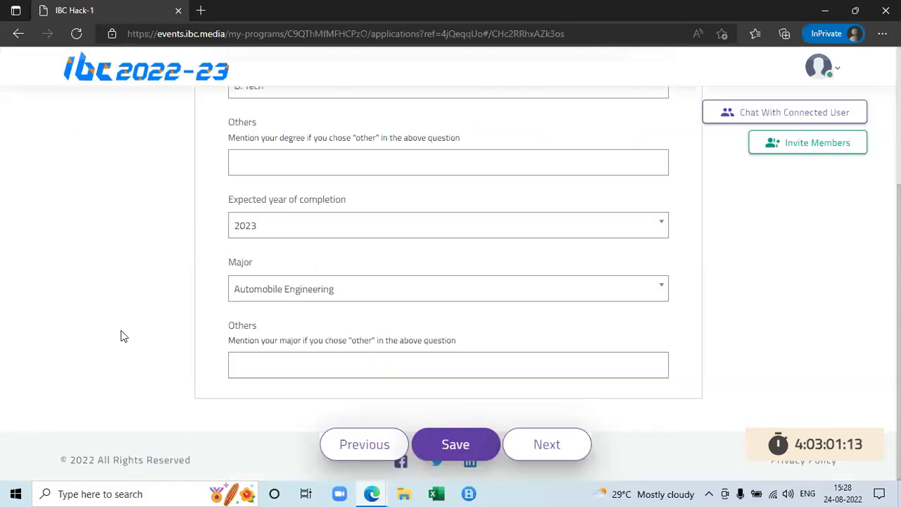
Save the student professional details, recheck them, and proceed to the Number Of Team Members stage
left_click(529, 451)
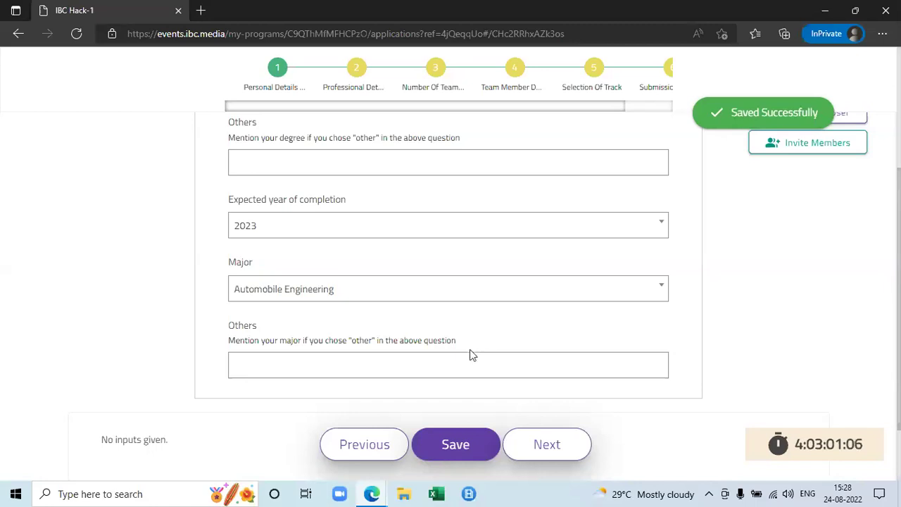
scroll(473, 359, "up", 3)
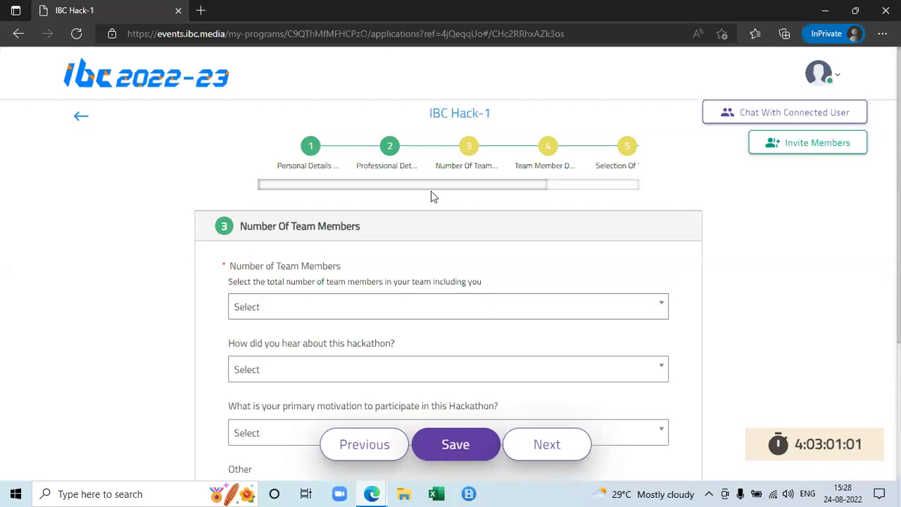
left_click(391, 153)
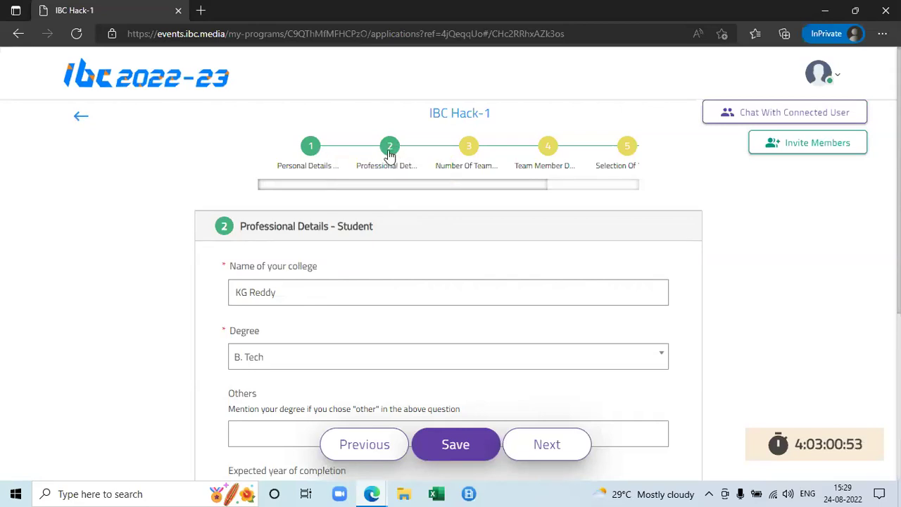
scroll(283, 275, "down", 1)
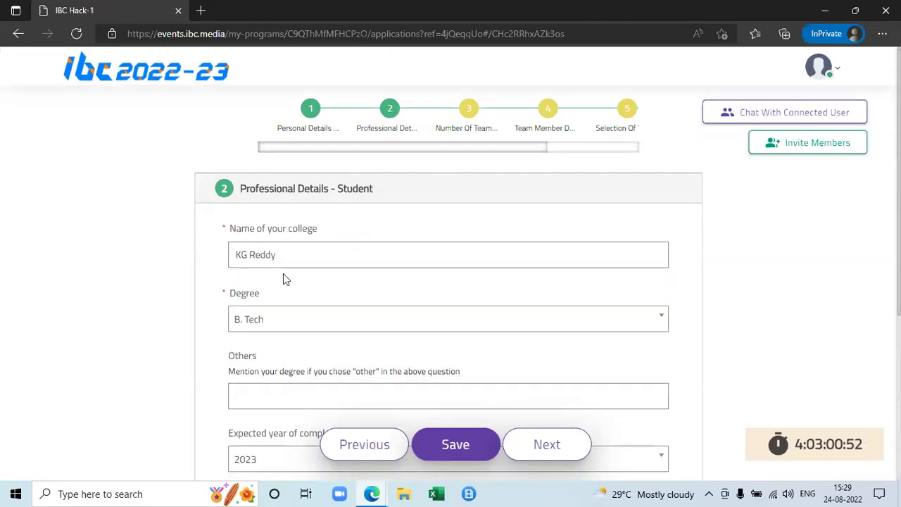
scroll(282, 324, "up", 1)
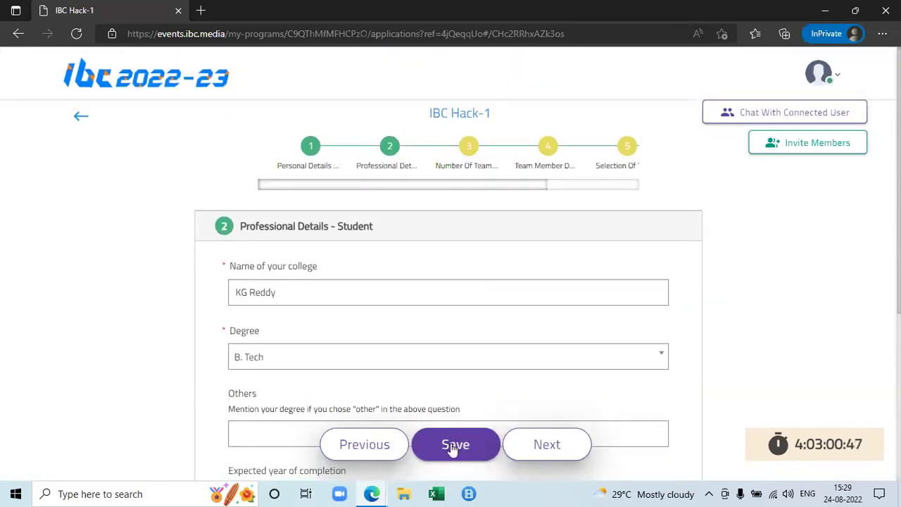
left_click(537, 447)
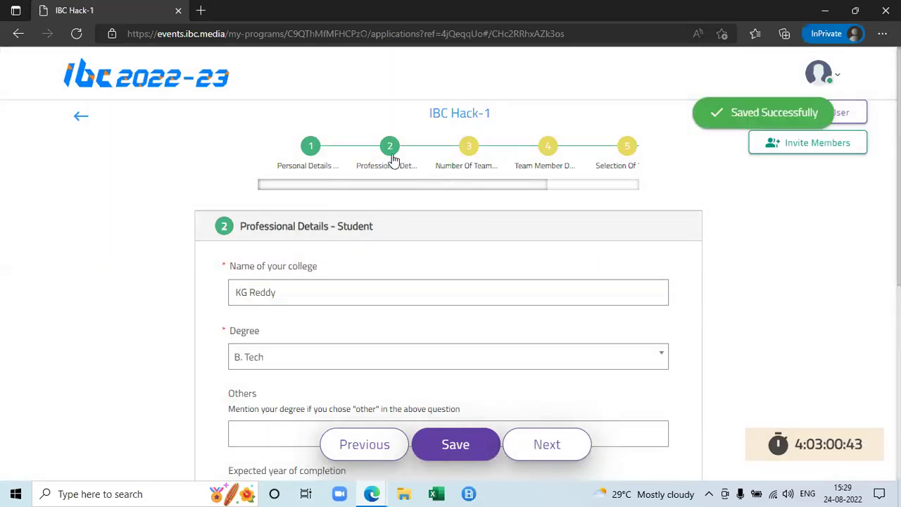
Examine the team-size options and the other questions of the Number Of Team Members stage
left_click(283, 310)
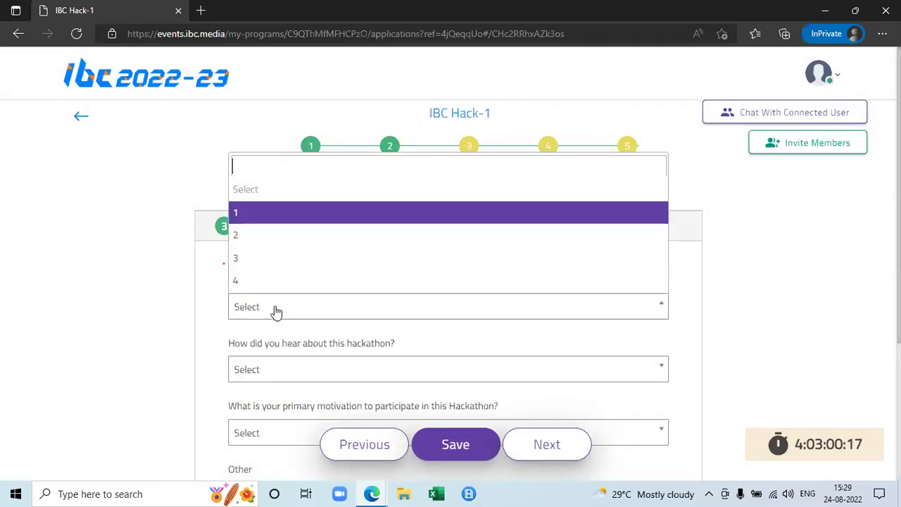
left_click(200, 315)
scroll(216, 322, "down", 3)
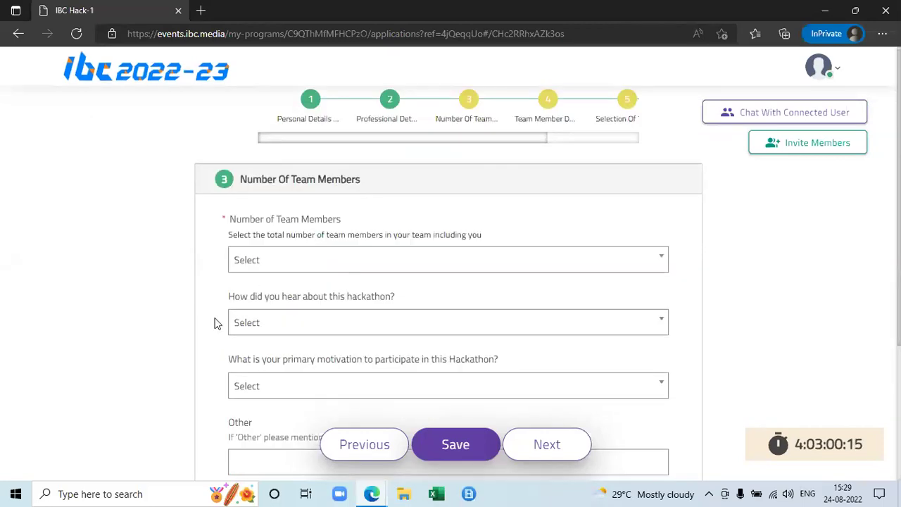
scroll(218, 322, "up", 3)
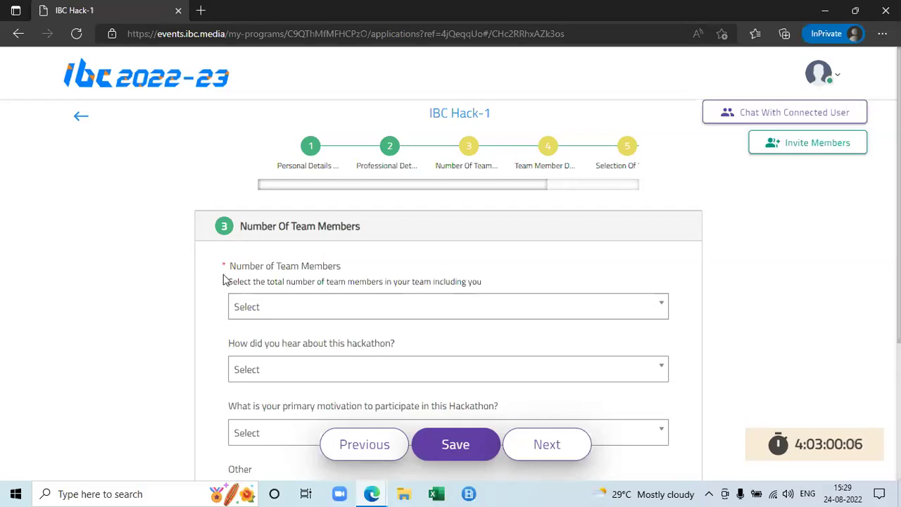
scroll(194, 265, "down", 2)
scroll(212, 240, "up", 2)
scroll(224, 267, "down", 1)
scroll(287, 179, "down", 2)
left_click(287, 179)
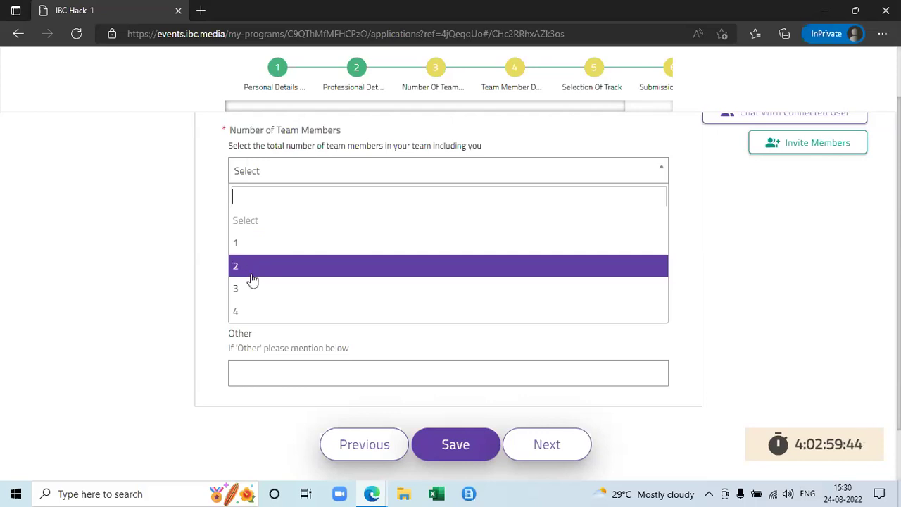
left_click(202, 277)
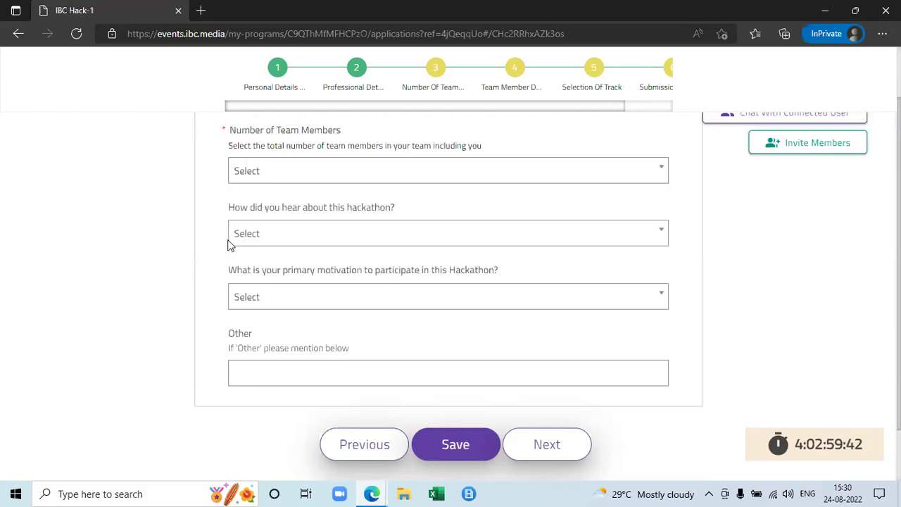
Set the number of team members to 1
left_click(273, 180)
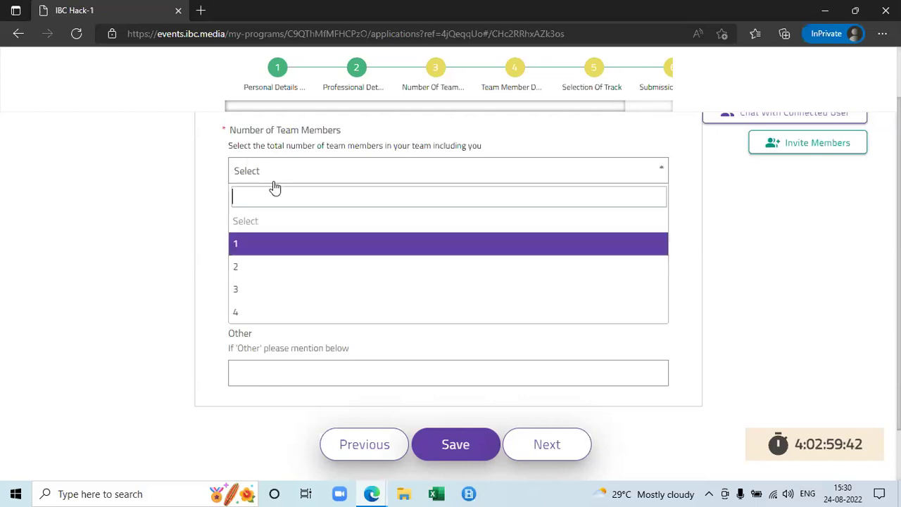
left_click(266, 247)
scroll(220, 285, "up", 2)
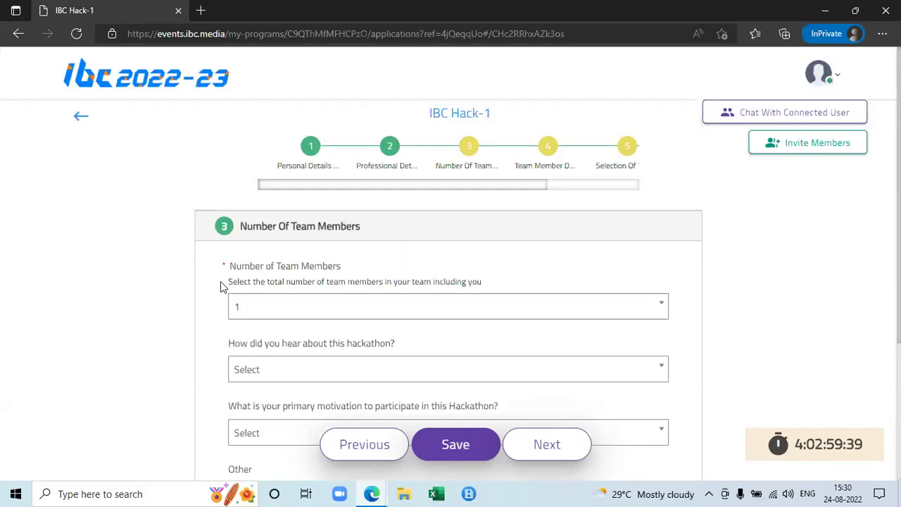
Answer Social media for how the hackathon was heard about, and Networking as the primary motivation to participate
scroll(222, 282, "down", 2)
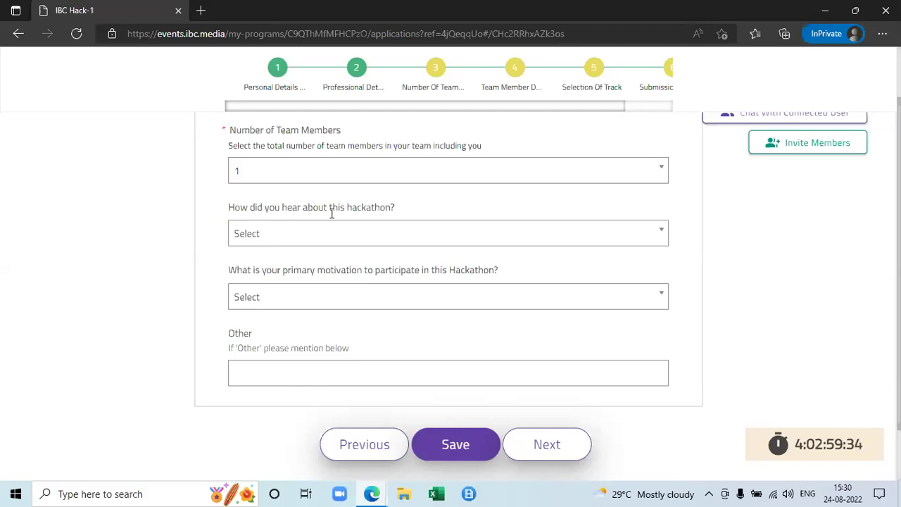
left_click(297, 243)
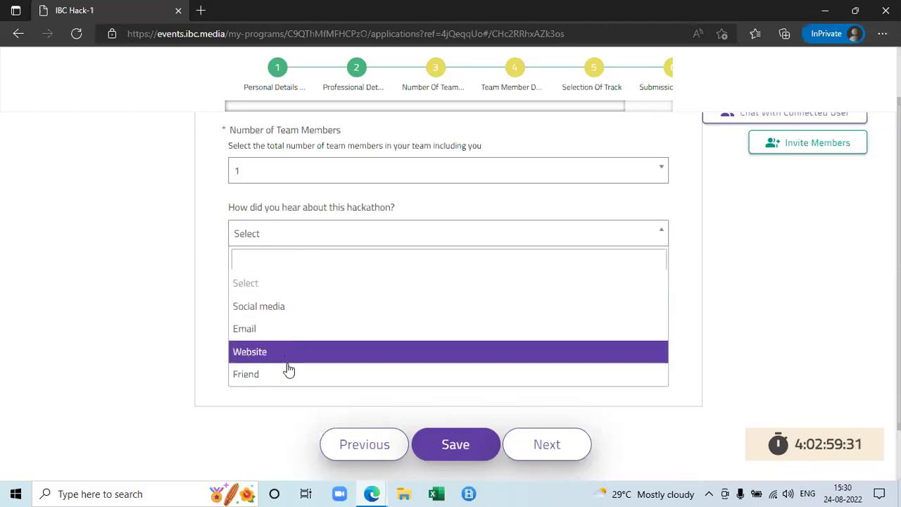
left_click(269, 310)
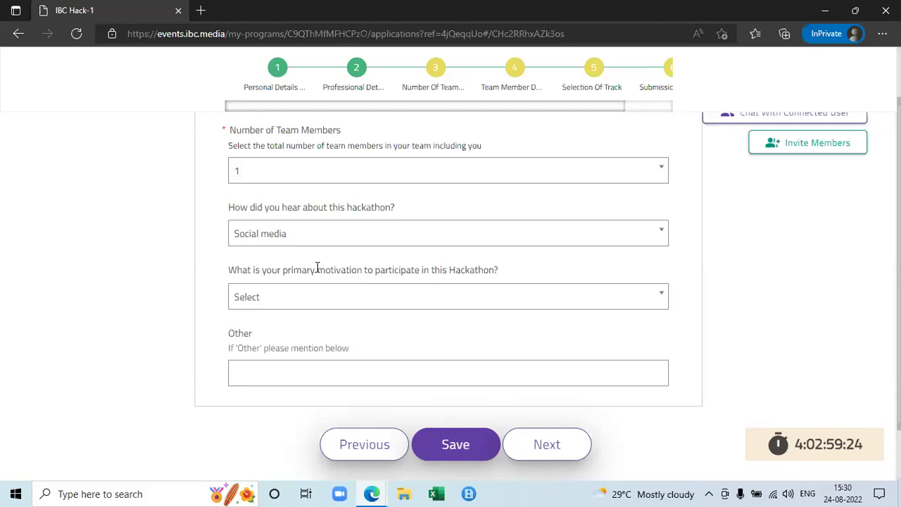
left_click(245, 305)
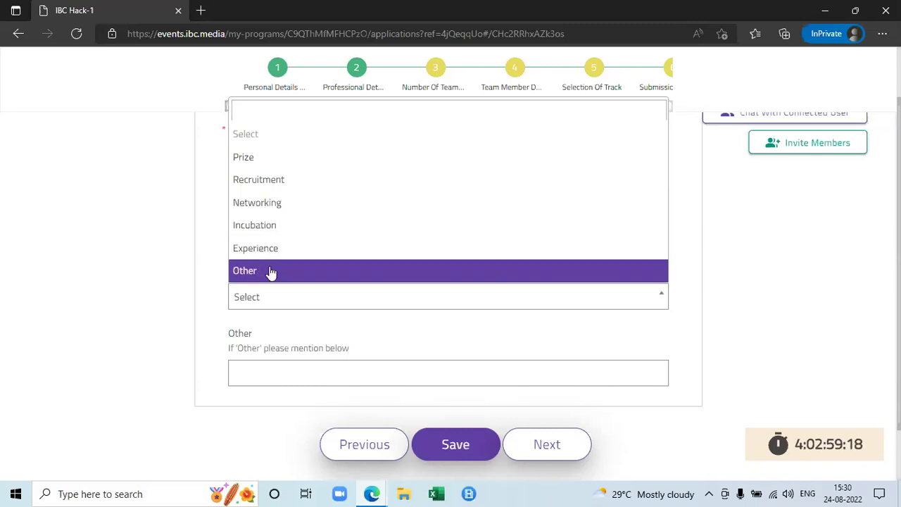
left_click(280, 210)
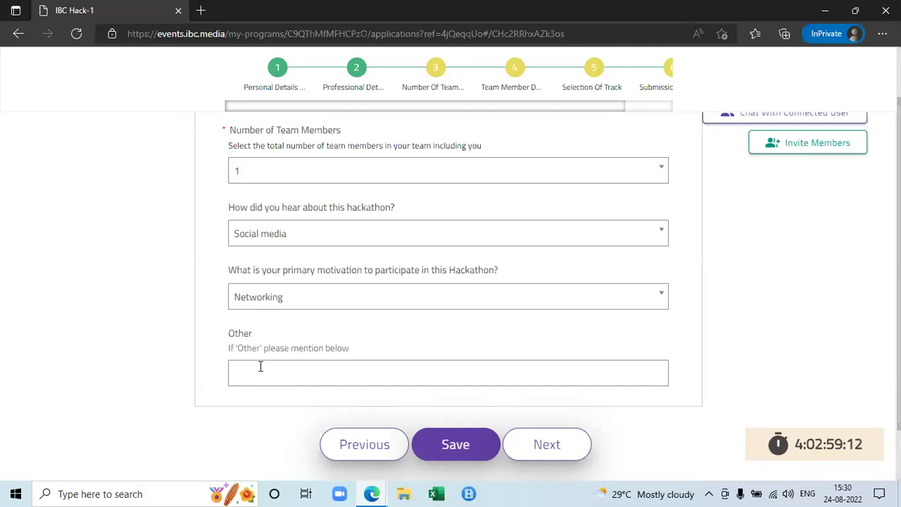
scroll(310, 366, "up", 3)
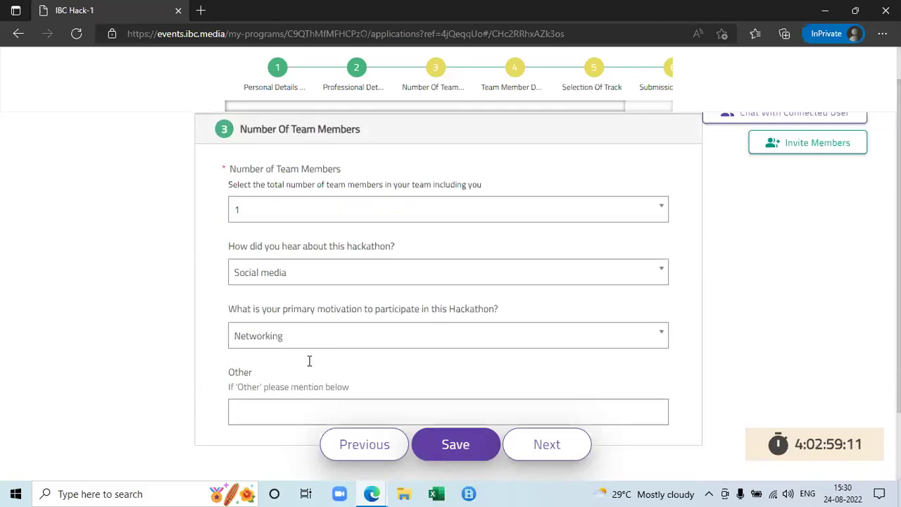
Save the team-size answers, recheck the chosen number of members, and proceed to the Team Member Details stage
left_click(556, 447)
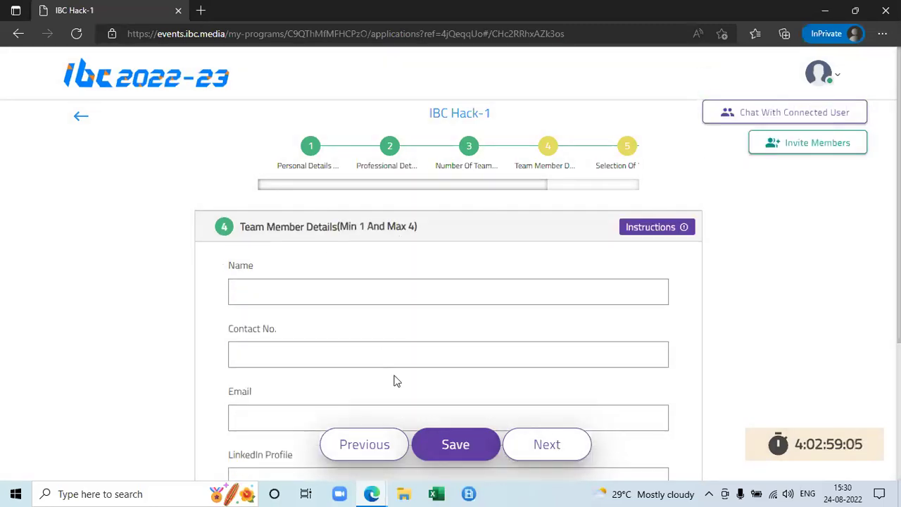
scroll(309, 271, "down", 3)
scroll(271, 212, "up", 1)
scroll(286, 203, "up", 2)
left_click(361, 446)
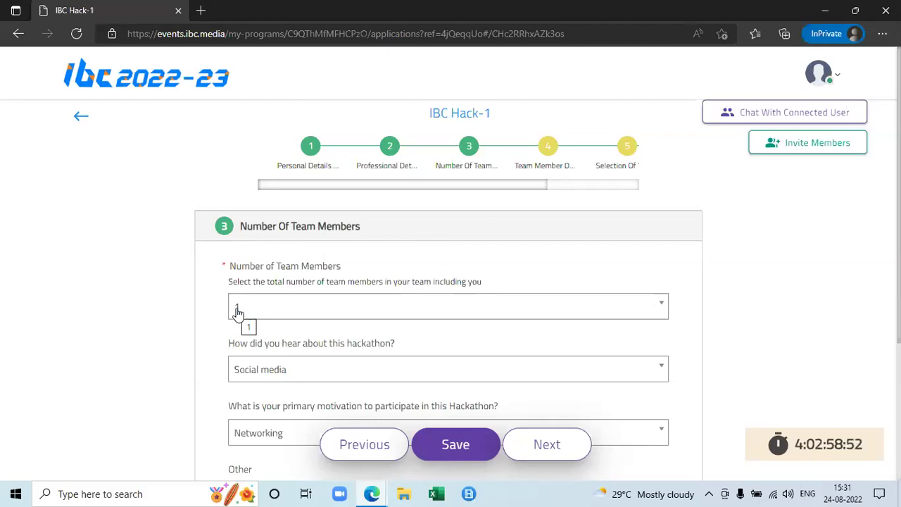
left_click(558, 445)
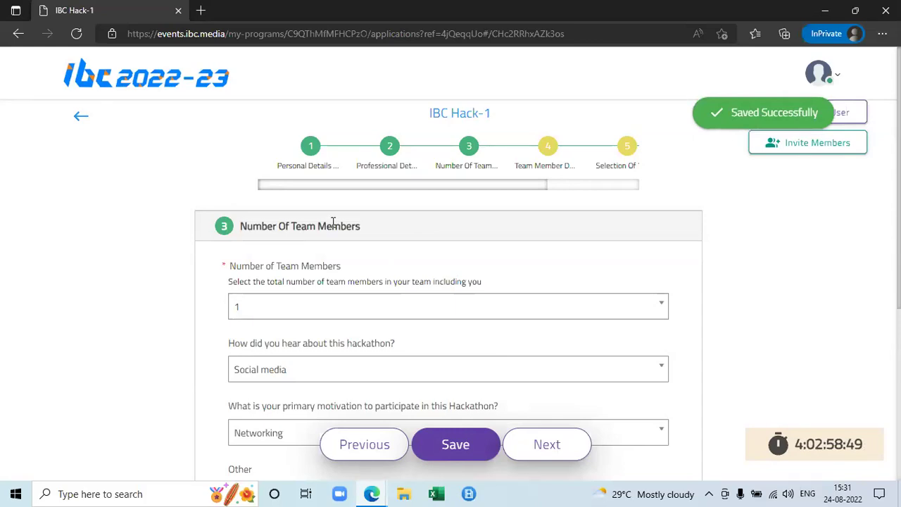
Read the instructions for the Team Member Details stage, and proceed to Selection Of Track without adding any member
scroll(318, 236, "down", 2)
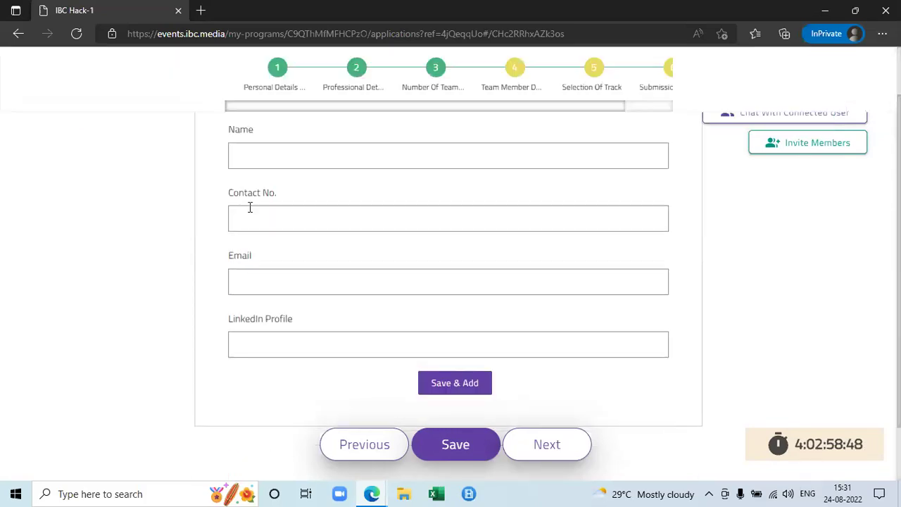
scroll(241, 166, "up", 2)
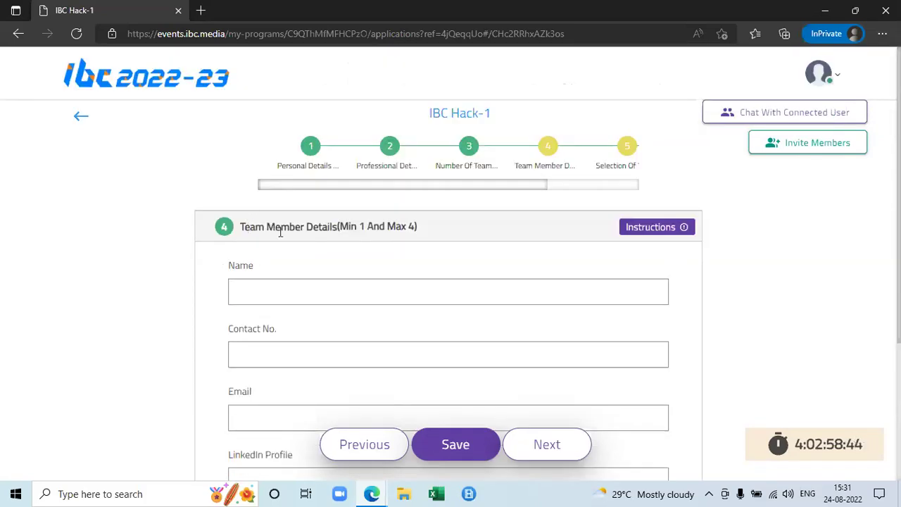
left_click(638, 236)
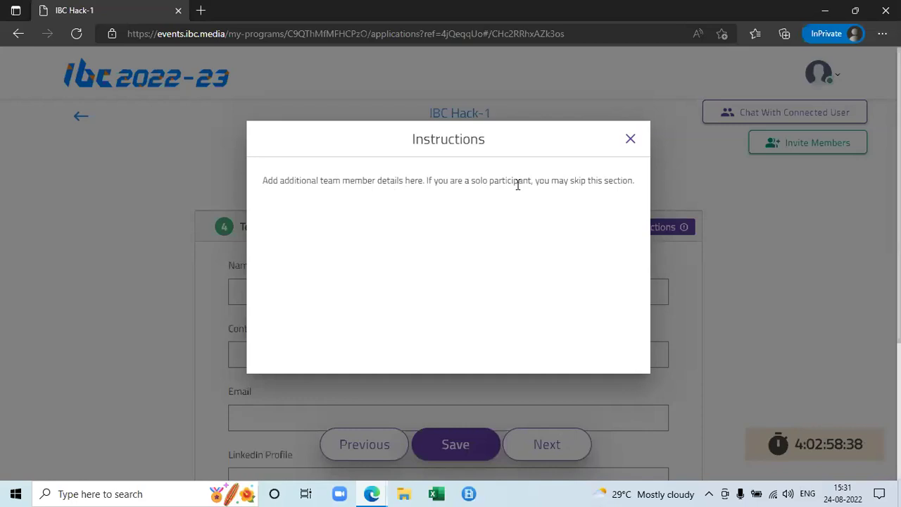
left_click(629, 140)
scroll(709, 275, "down", 2)
scroll(392, 261, "up", 3)
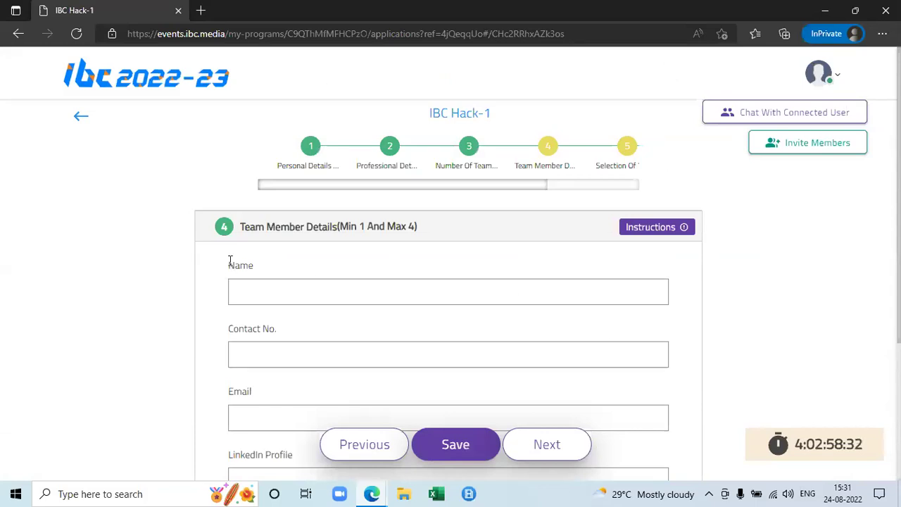
scroll(228, 268, "down", 3)
scroll(228, 268, "up", 3)
left_click(556, 444)
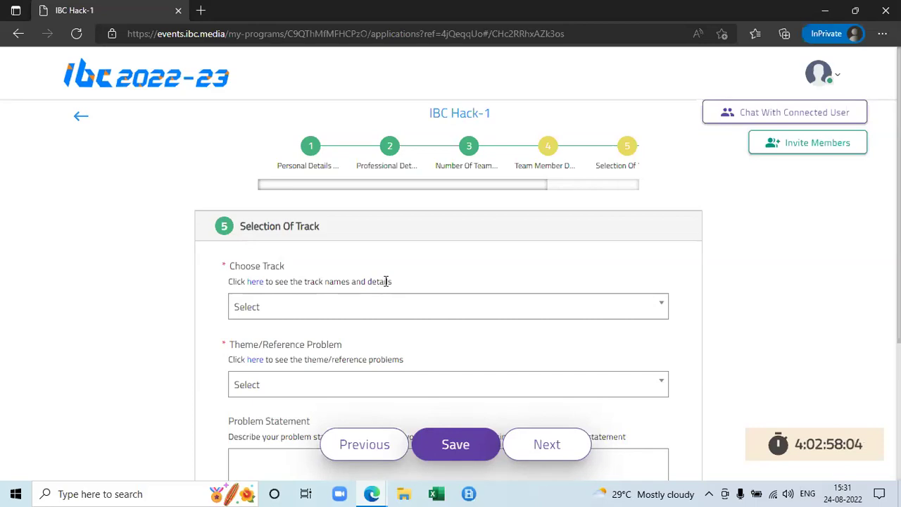
Open the track names and details document and read the Track 1: Polkadot Hack Impulse description and themes
left_click(256, 284)
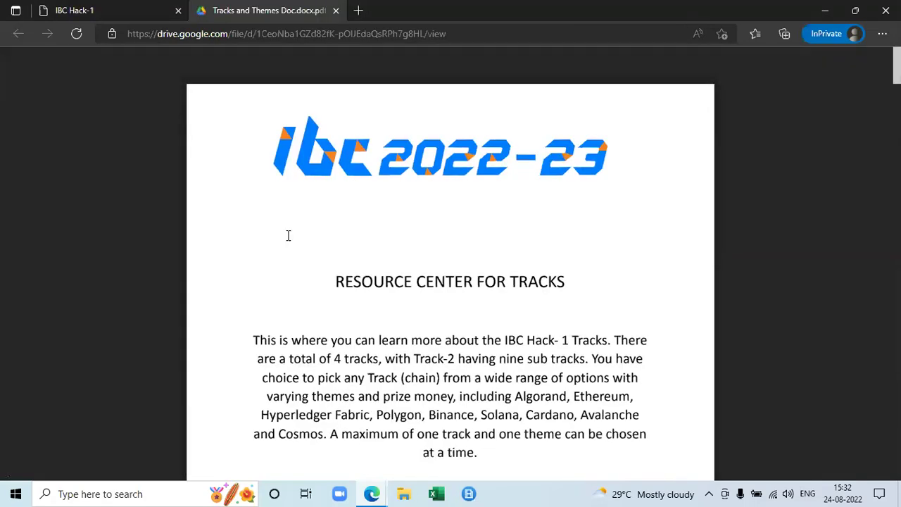
scroll(292, 249, "down", 6)
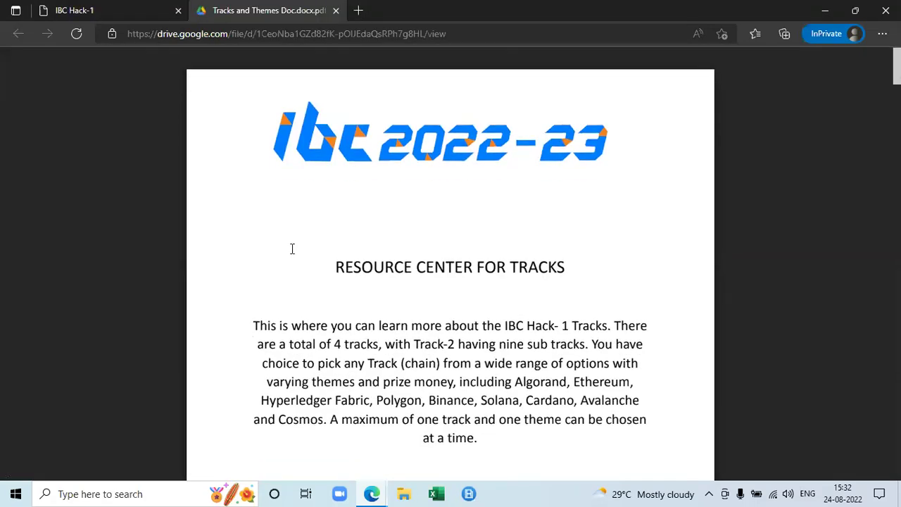
scroll(297, 252, "down", 7)
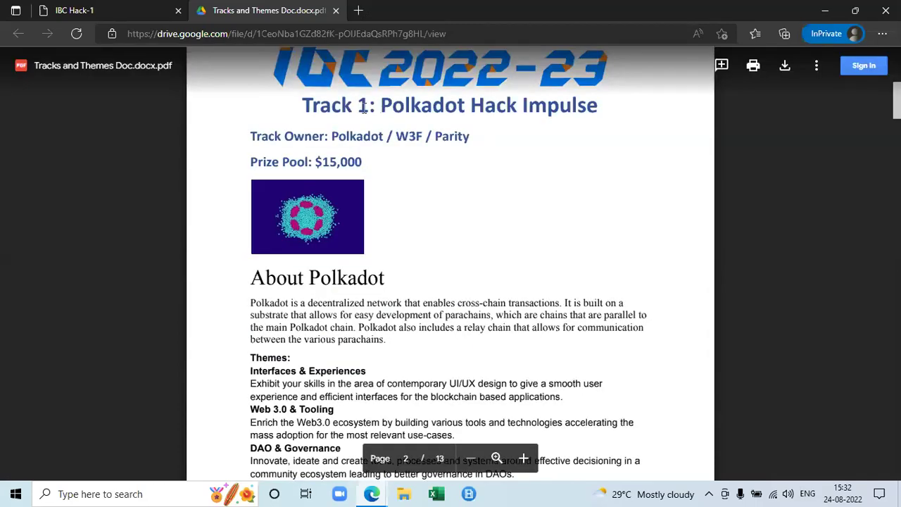
scroll(360, 133, "up", 1)
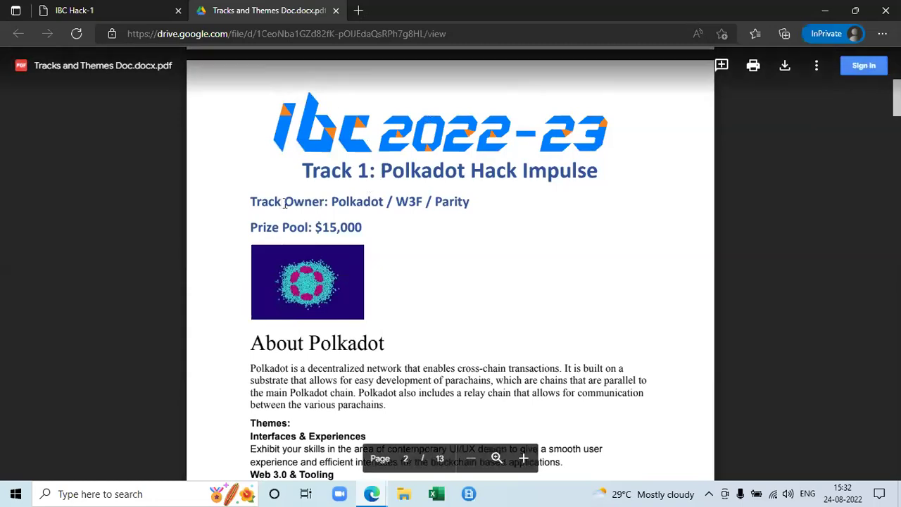
scroll(325, 238, "down", 2)
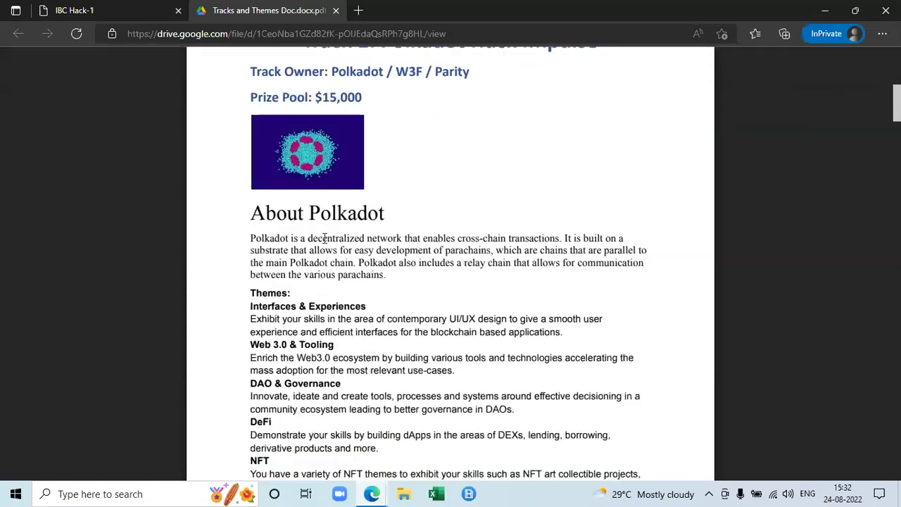
scroll(310, 219, "down", 2)
scroll(283, 210, "down", 2)
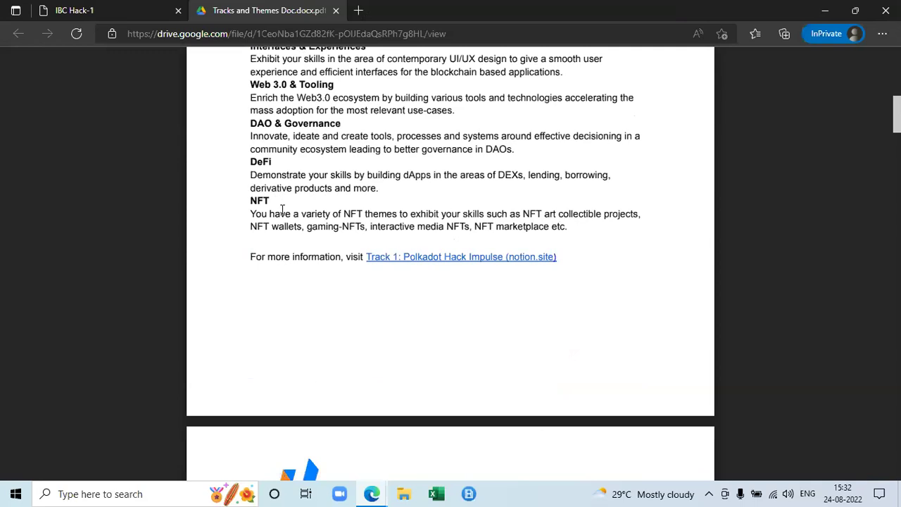
scroll(320, 229, "down", 1)
scroll(317, 237, "up", 1)
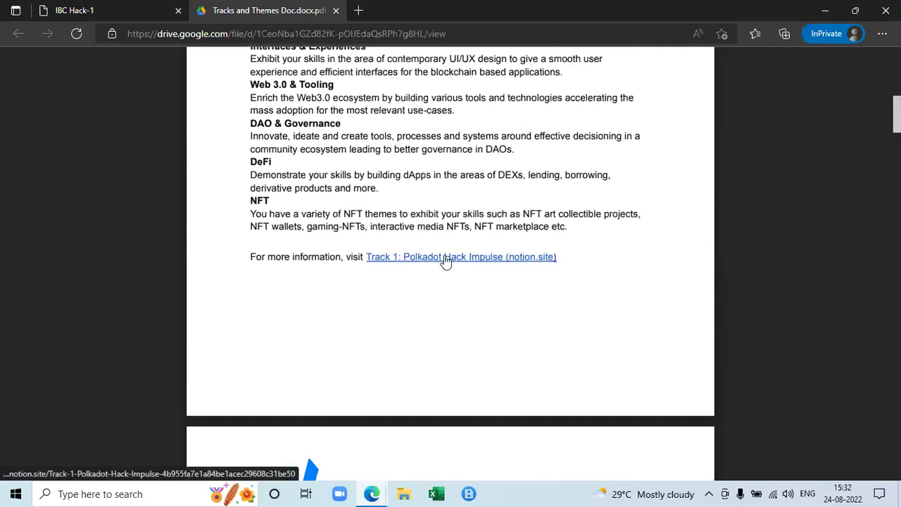
Skim the Track 2 IBC Open Innovation Challenge pages of the document, starting from Track 2A – Binance
scroll(444, 258, "down", 2)
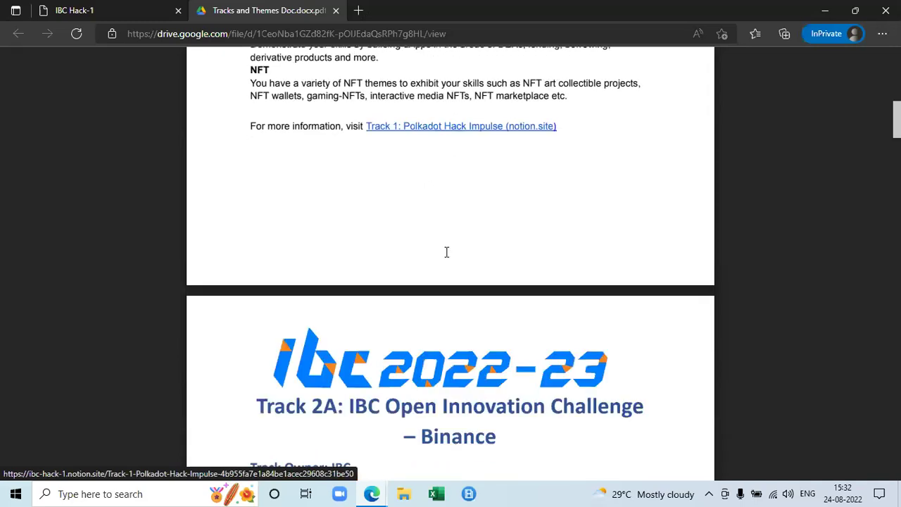
scroll(446, 252, "down", 3)
scroll(376, 226, "down", 1)
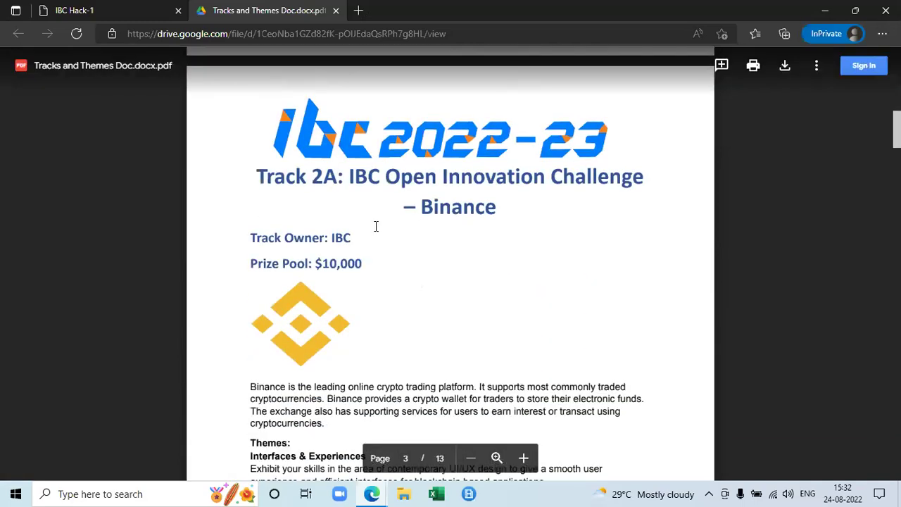
scroll(375, 226, "down", 7)
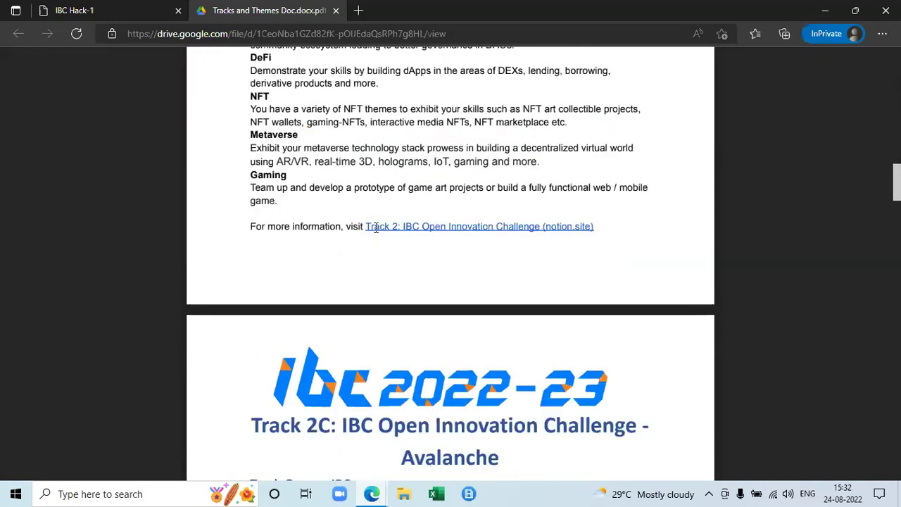
scroll(374, 228, "down", 5)
scroll(373, 228, "up", 8)
Return to the application form and choose Track 2H - IBC Open Innovation Challenge - Ethereum as the track
left_click(148, 17)
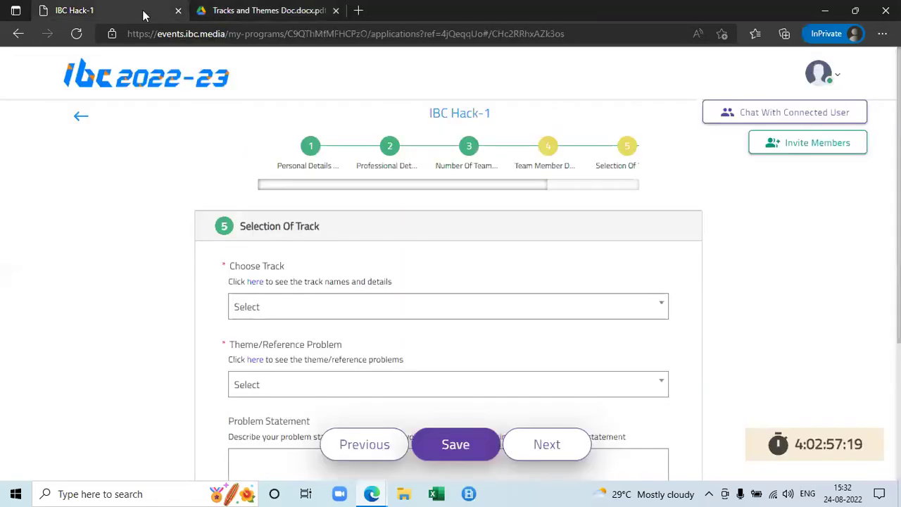
scroll(155, 261, "down", 3)
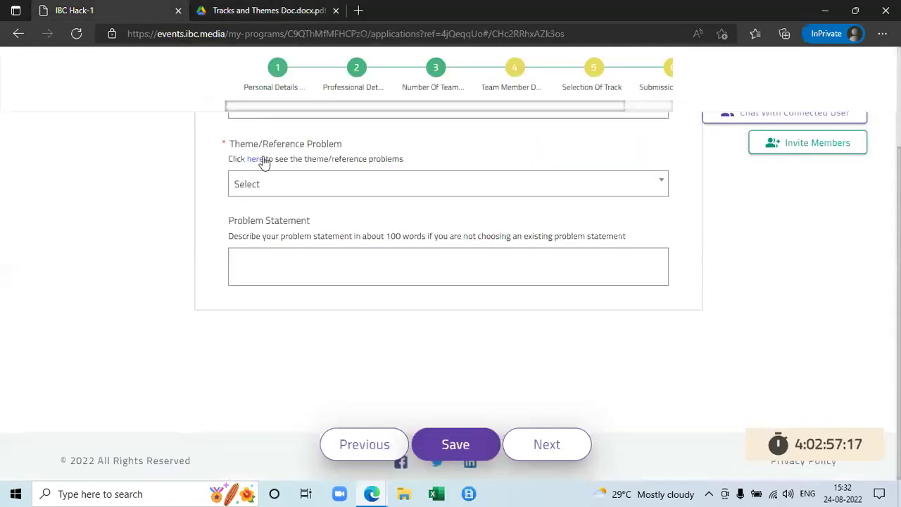
scroll(264, 173, "up", 1)
left_click(269, 181)
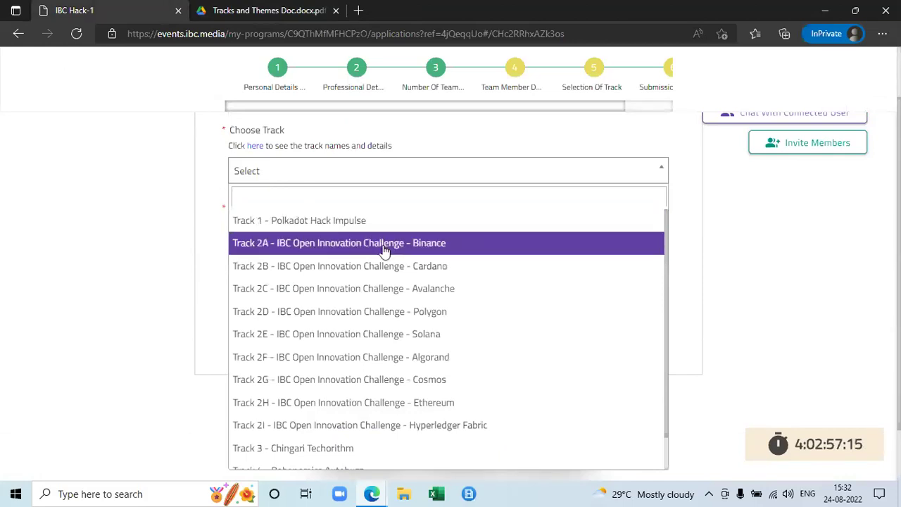
left_click(420, 404)
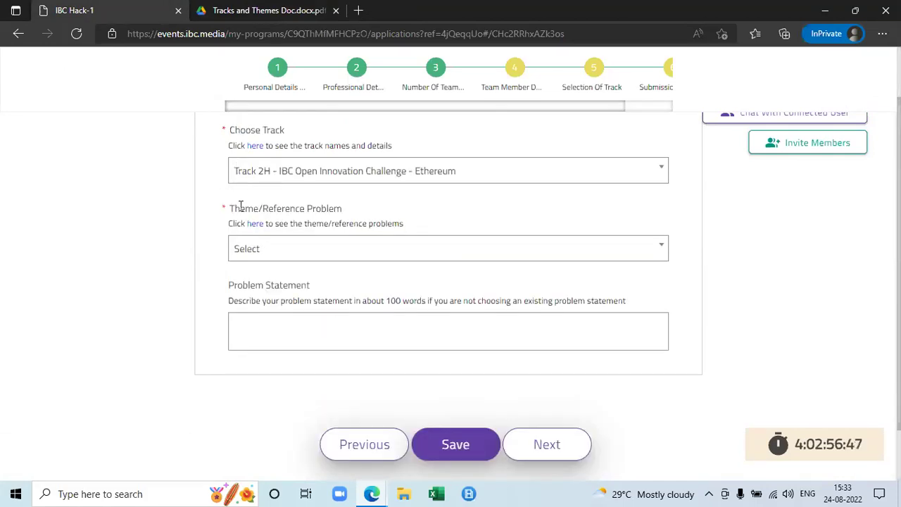
Go back to the Tracks and Themes document and find the Track 2H Ethereum page
left_click(281, 10)
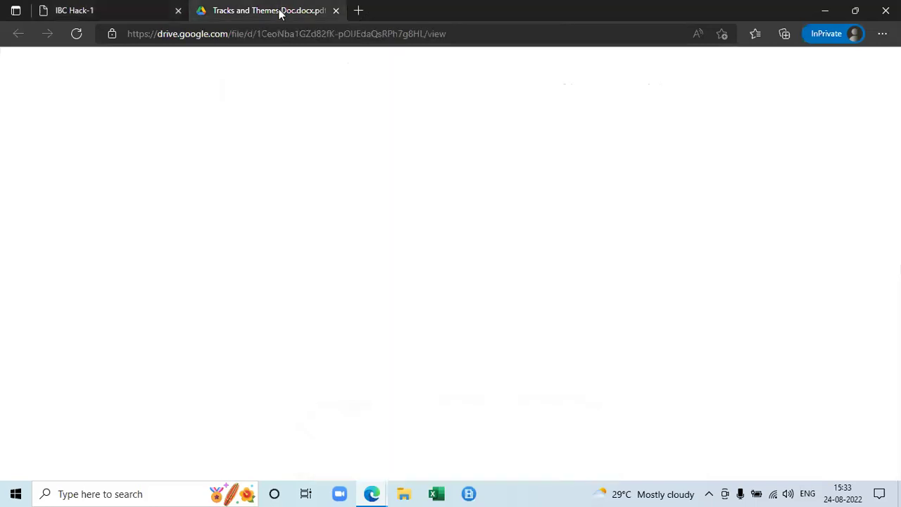
scroll(316, 321, "up", 3)
double_click(265, 236)
scroll(277, 234, "up", 1)
scroll(277, 234, "up", 2)
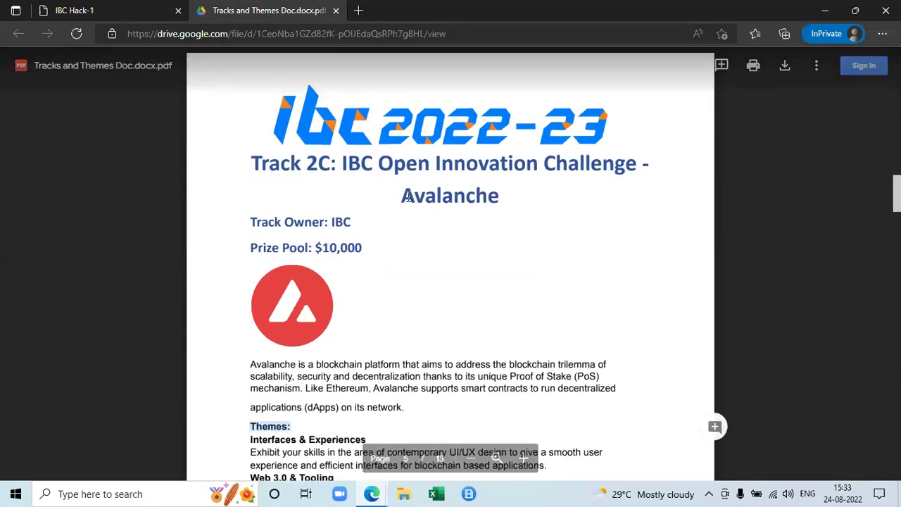
scroll(407, 197, "down", 15)
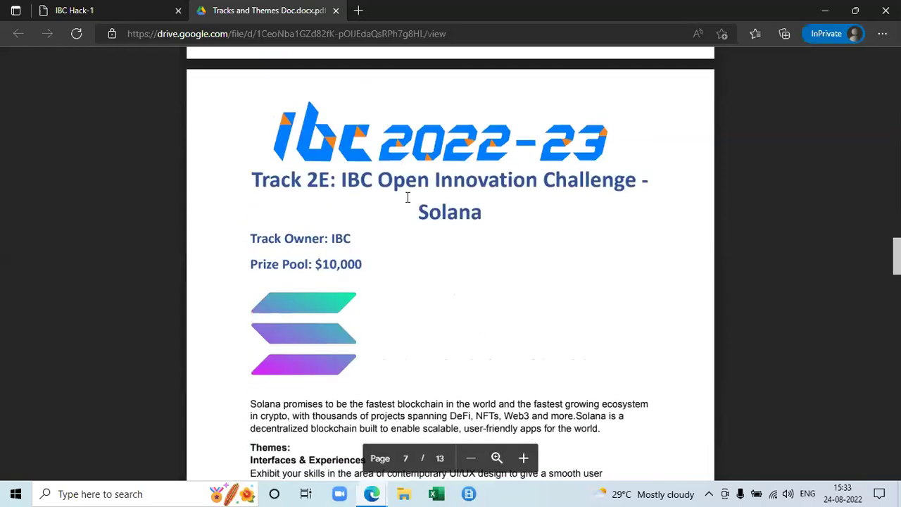
scroll(407, 197, "down", 15)
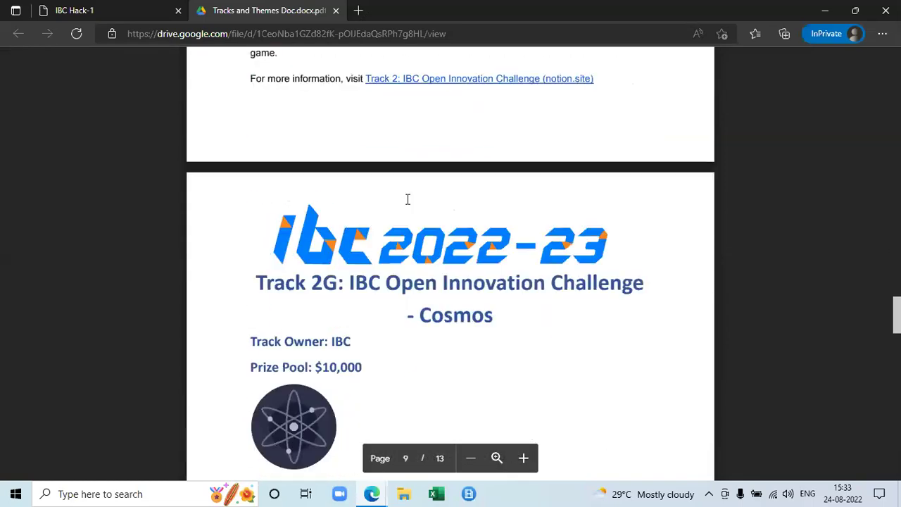
scroll(407, 199, "down", 10)
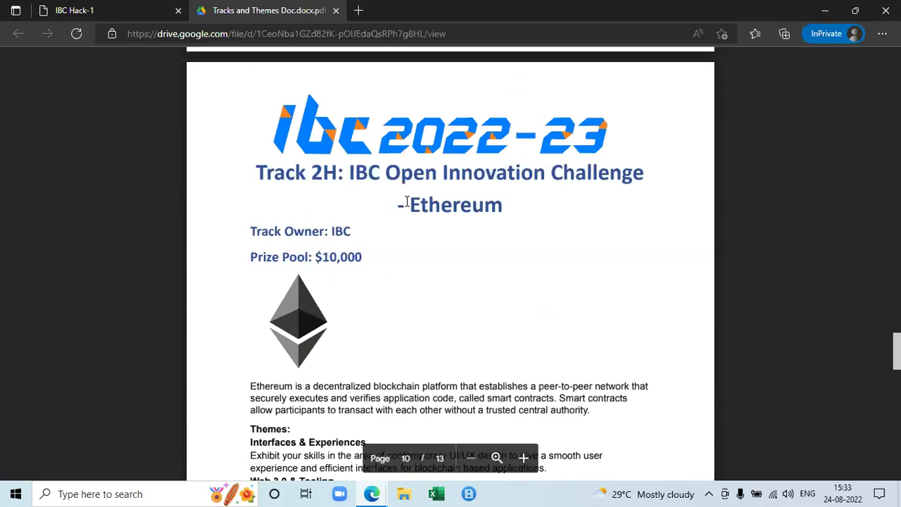
Read the Ethereum track's description and its list of themes, from Interfaces & Experiences through Gaming
triple_click(442, 202)
scroll(399, 234, "down", 3)
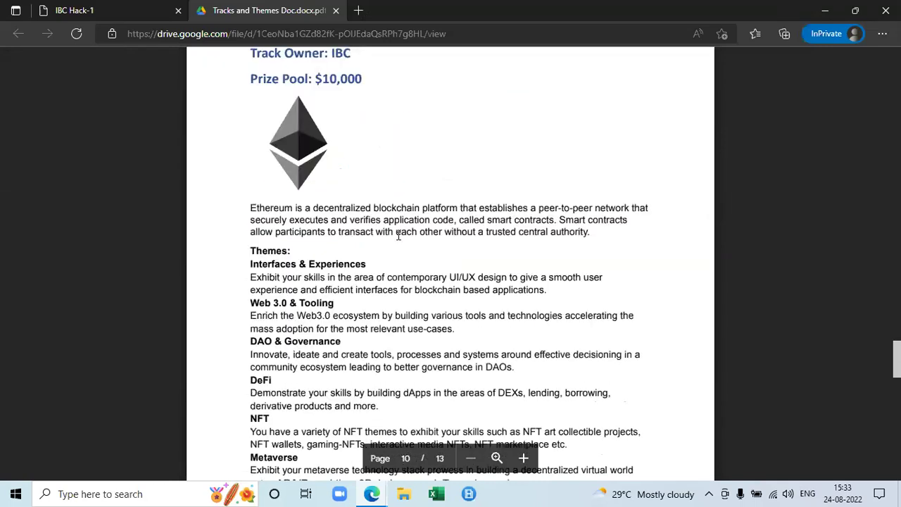
triple_click(266, 237)
left_click(285, 253)
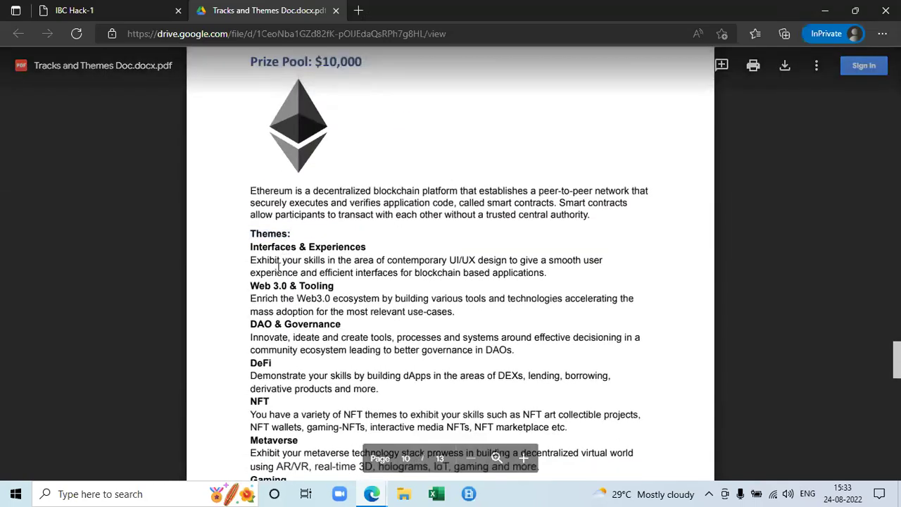
scroll(271, 318, "down", 1)
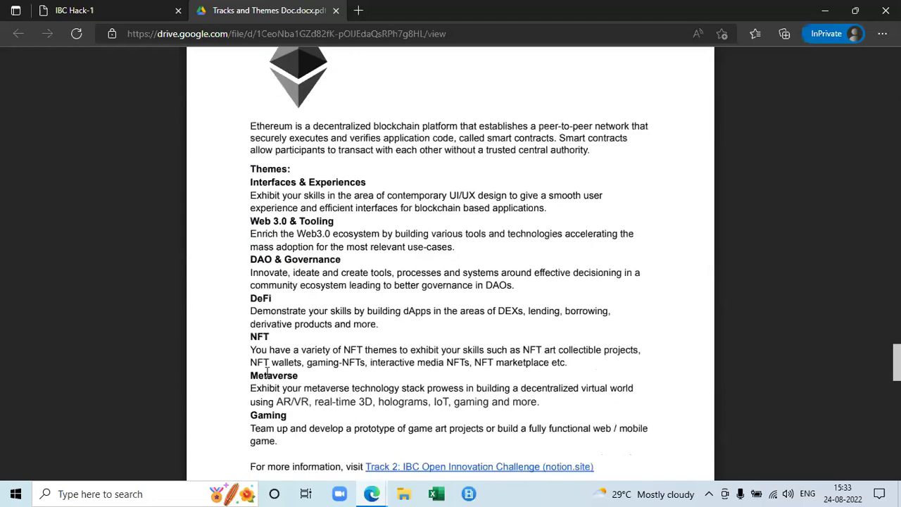
scroll(268, 371, "down", 1)
scroll(272, 347, "up", 2)
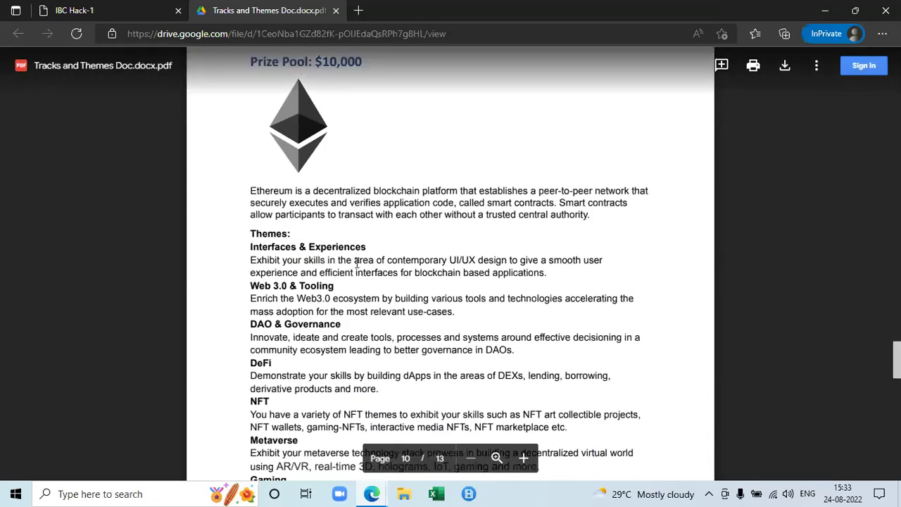
scroll(307, 302, "down", 1)
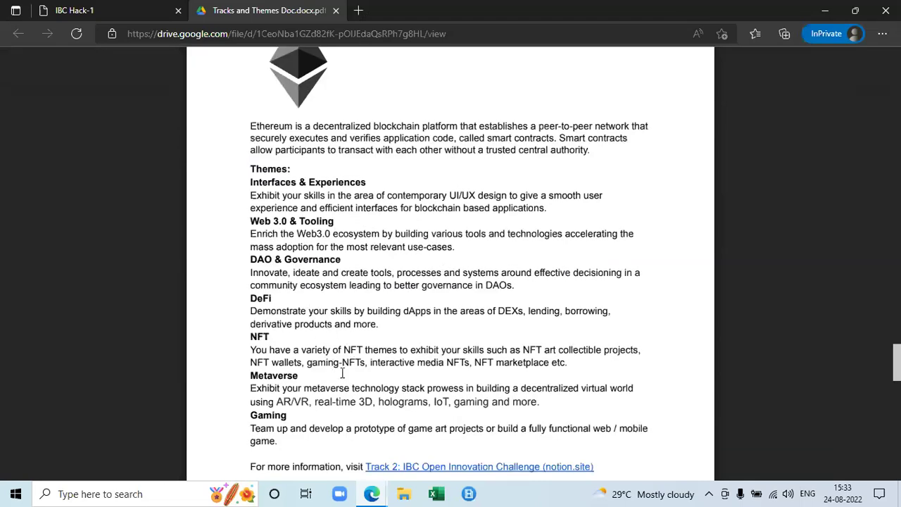
scroll(331, 367, "down", 1)
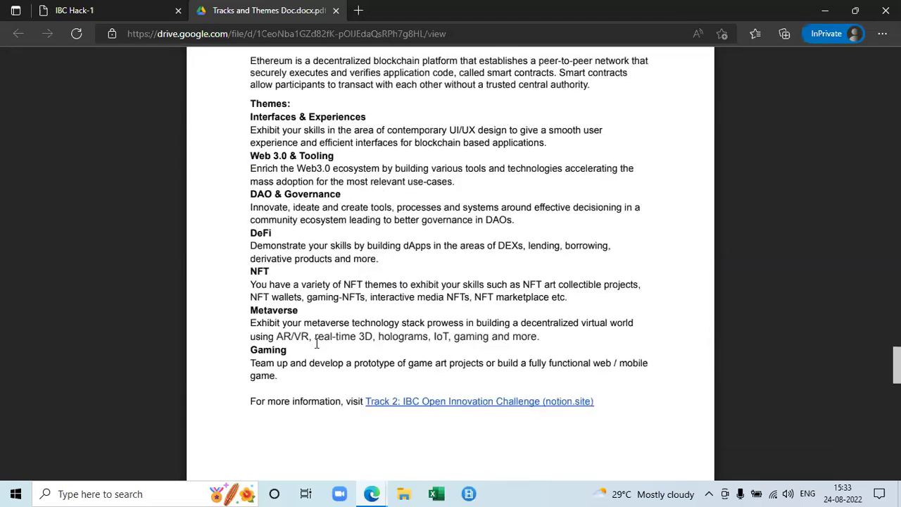
Set the Theme/Reference Problem to NFT in the application form and review the track selection
left_click(70, 10)
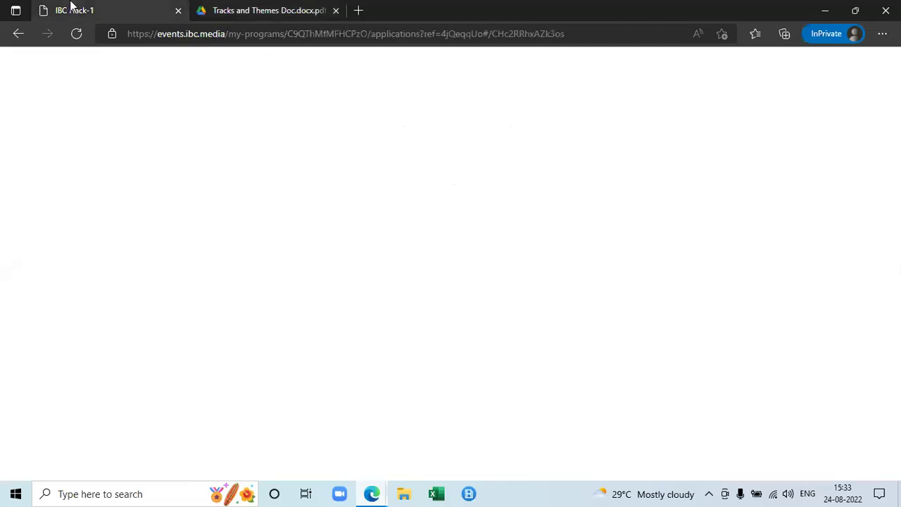
left_click(284, 249)
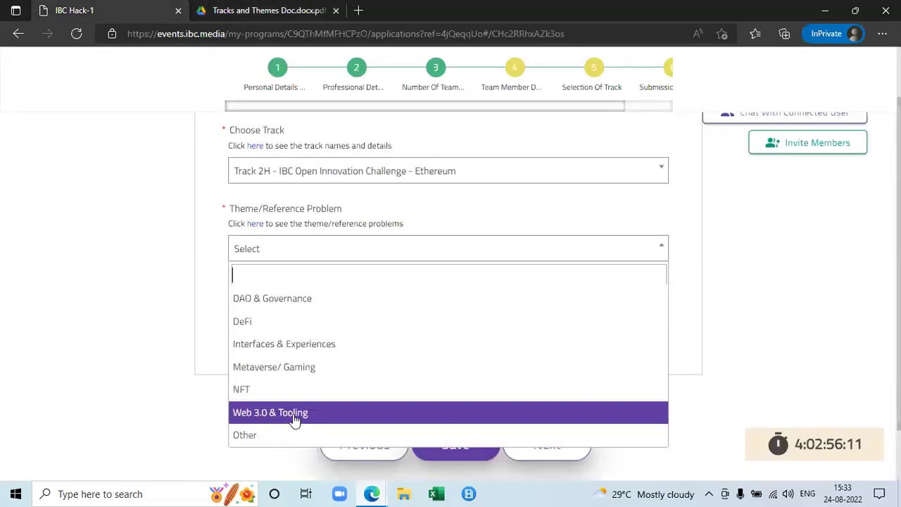
left_click(292, 392)
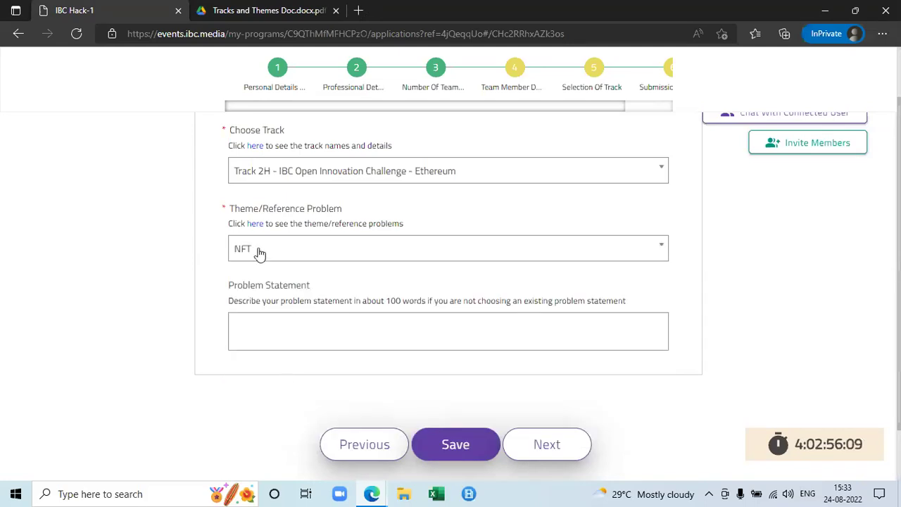
scroll(218, 317, "up", 1)
scroll(197, 322, "up", 2)
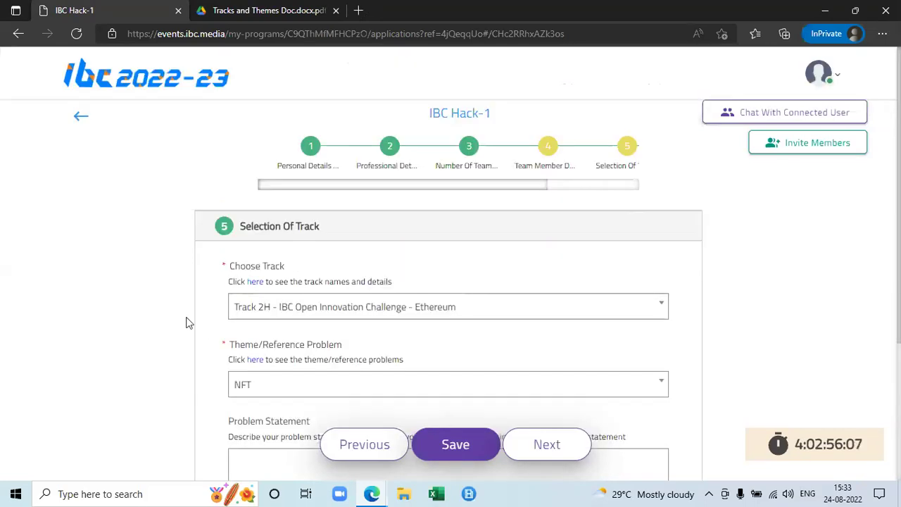
Look through the available track options, including Other, and keep the Ethereum track selected
scroll(187, 320, "down", 3)
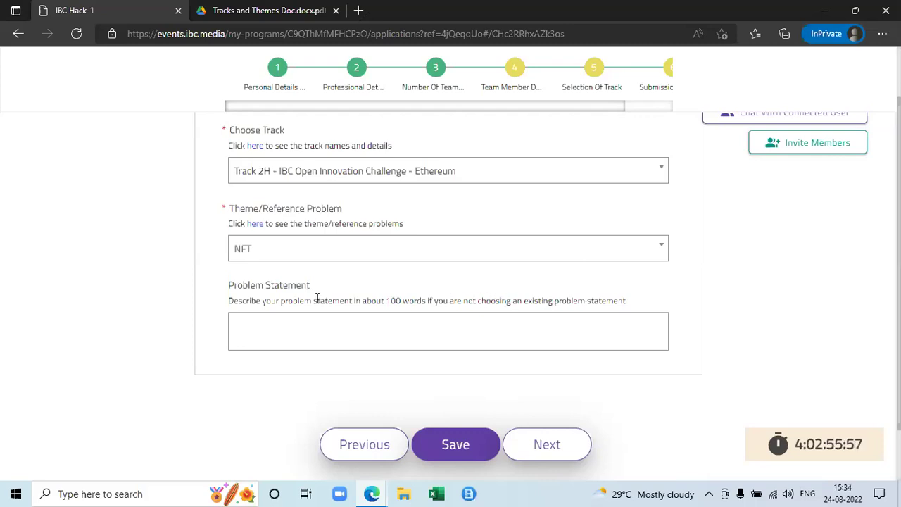
left_click(323, 178)
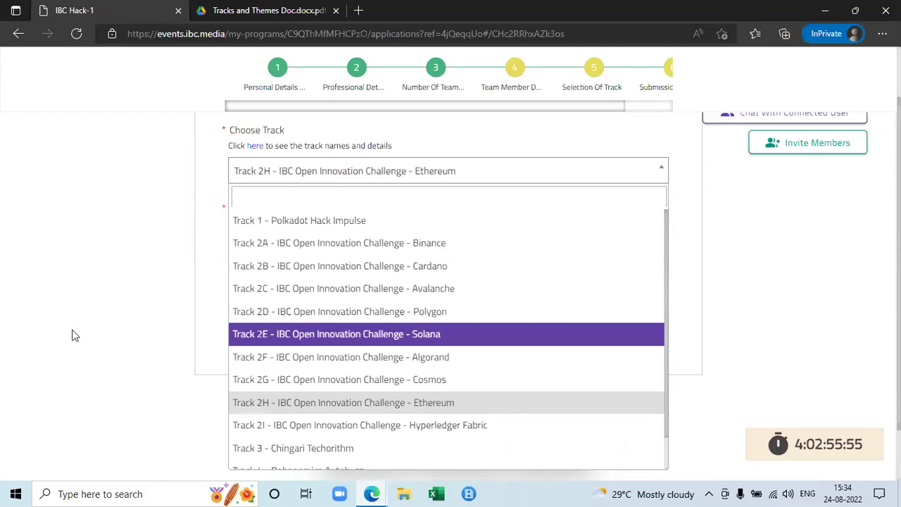
scroll(88, 331, "down", 2)
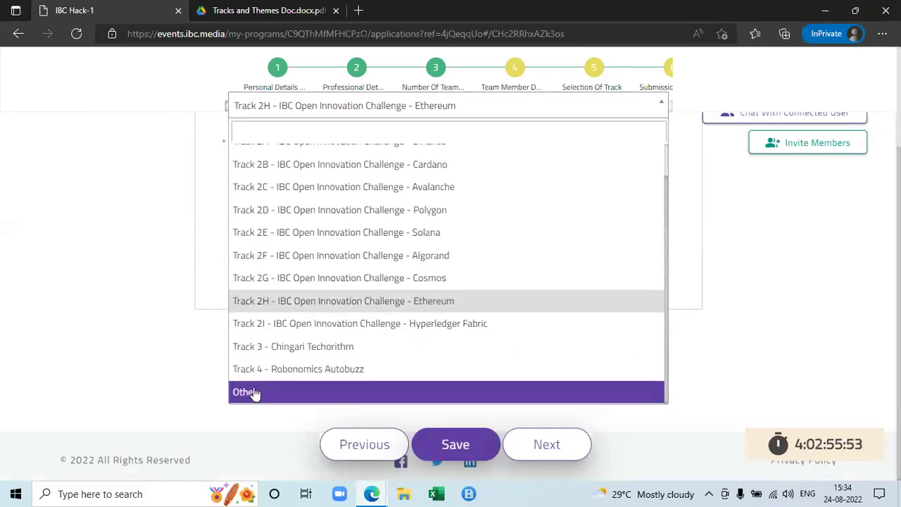
scroll(380, 366, "up", 1)
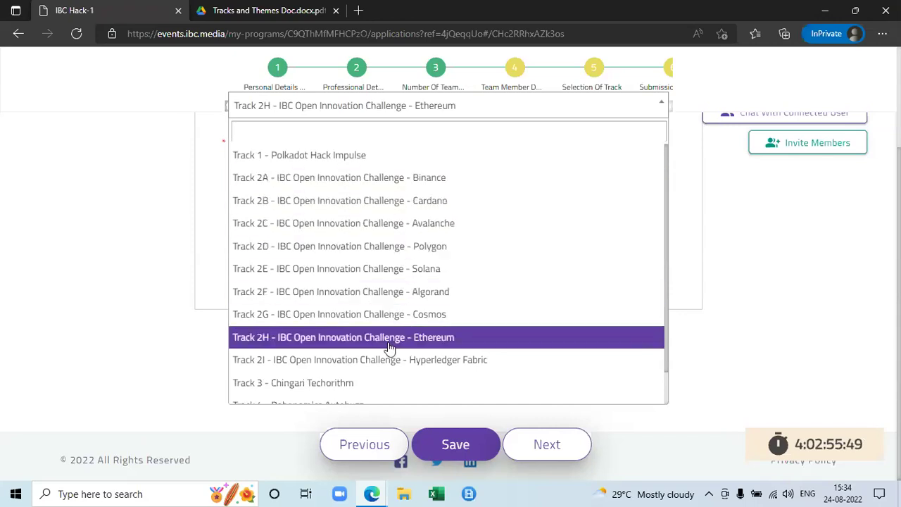
scroll(276, 394, "down", 1)
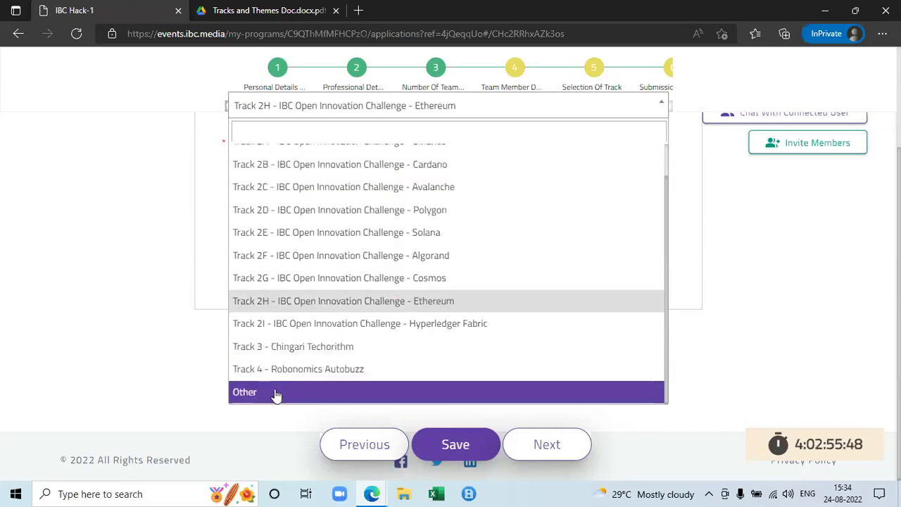
left_click(169, 347)
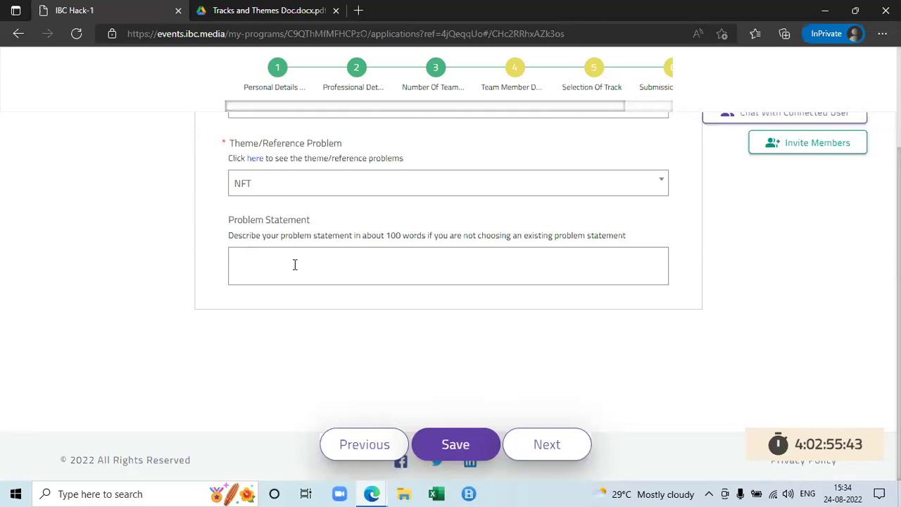
Proceed to the Submission of Idea stage and enter the Brief Solution Approach as "We use ERC20 tokens to create NFTs."
scroll(265, 305, "up", 3)
scroll(265, 312, "down", 2)
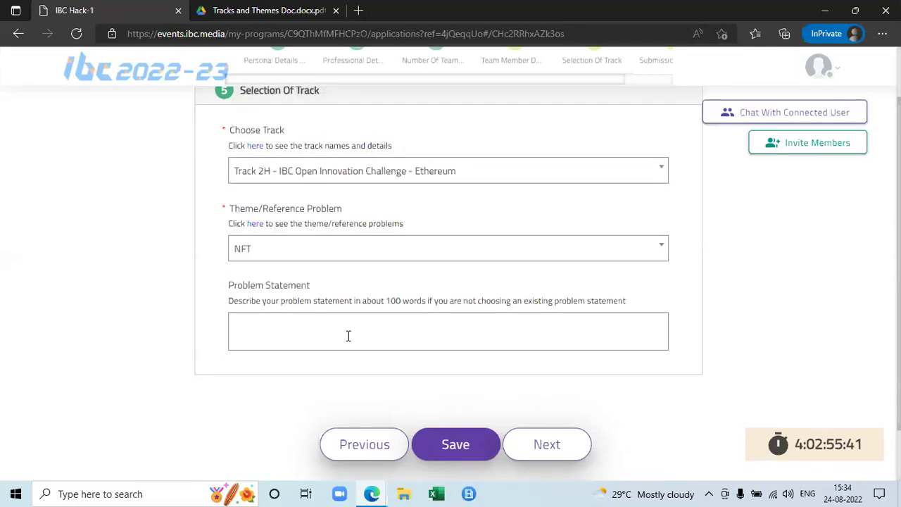
left_click(554, 445)
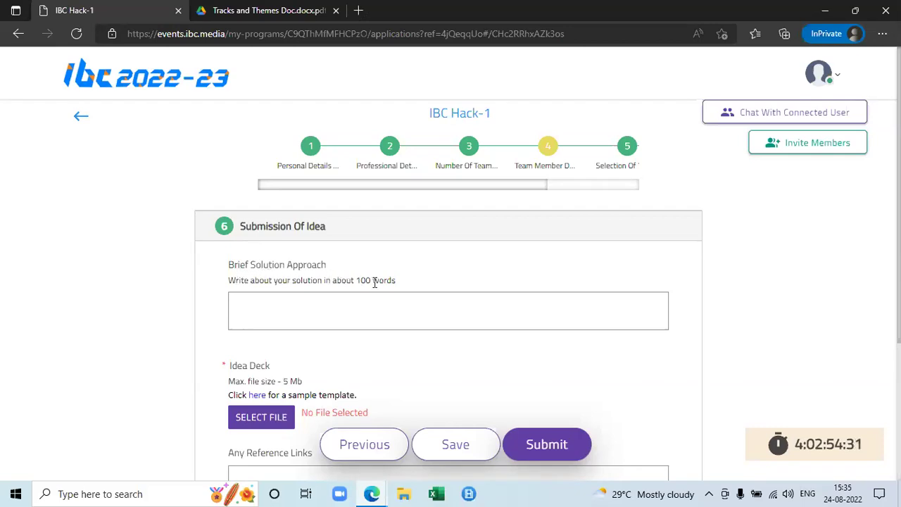
left_click(374, 314)
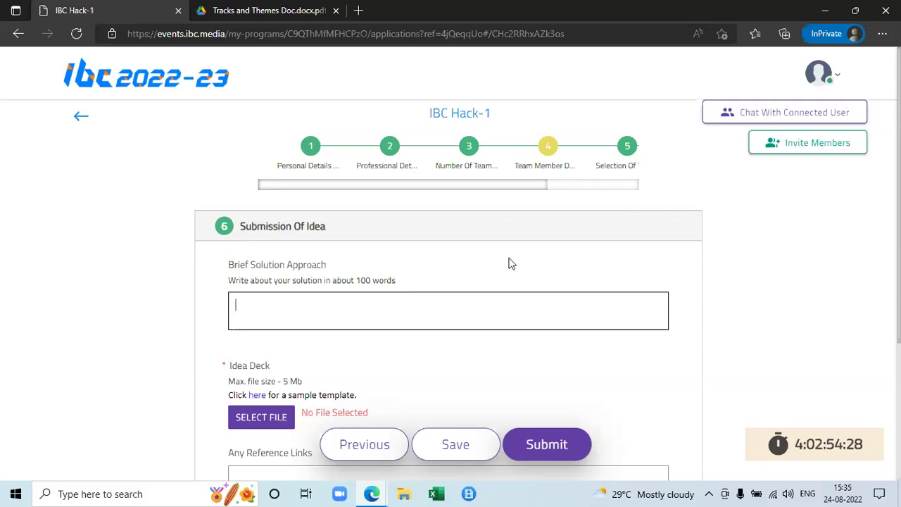
type("W")
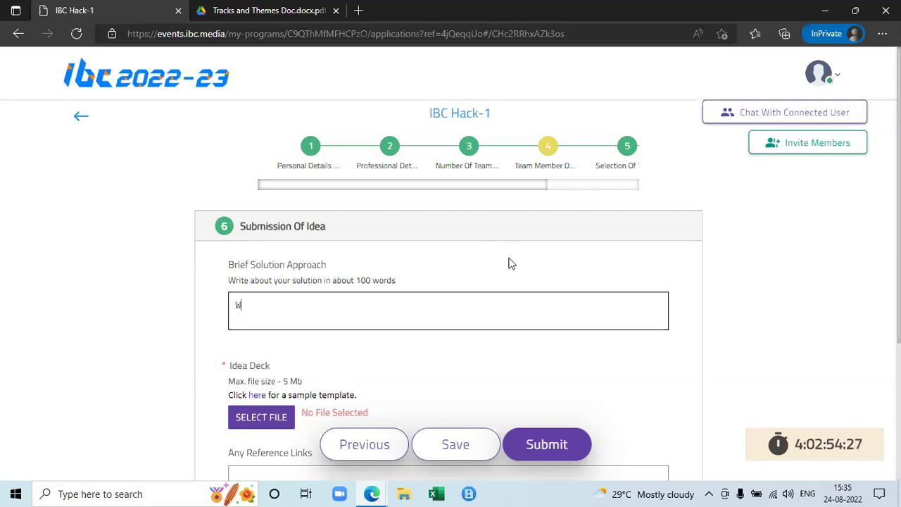
type("e use ERC20 toke")
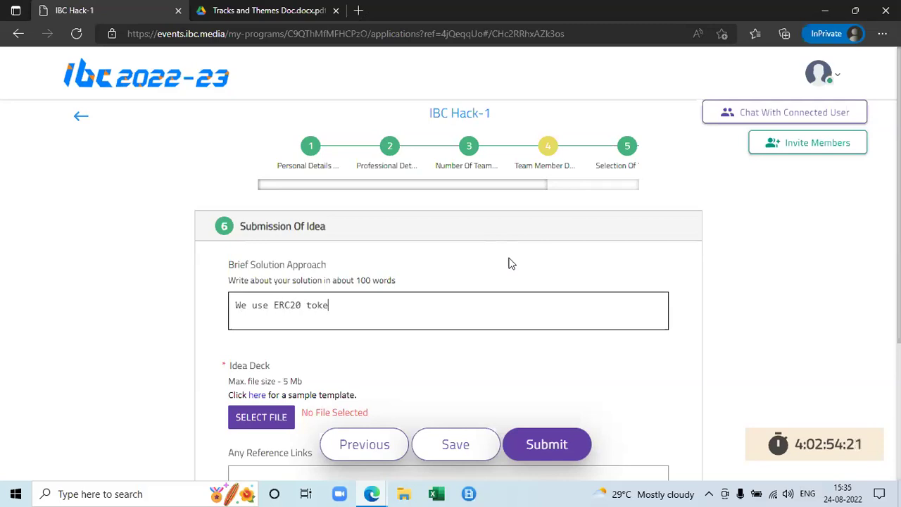
type("ns to create NFTs.")
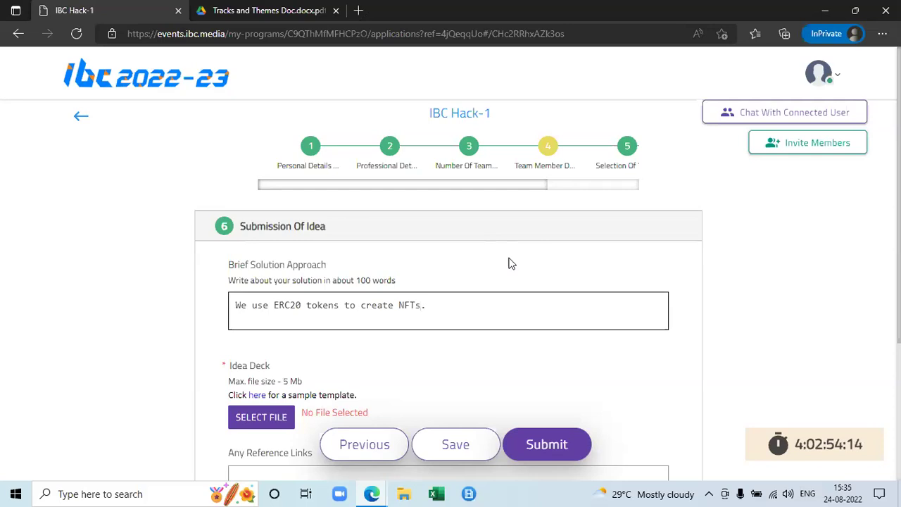
Open the sample Idea Deck template and look through its slides from Problem Statement to Uniqueness
scroll(434, 284, "down", 2)
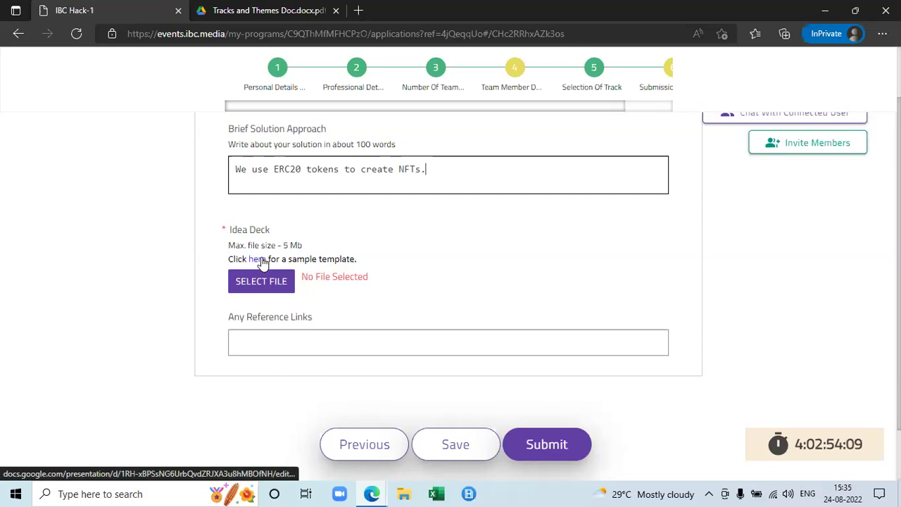
left_click(257, 259)
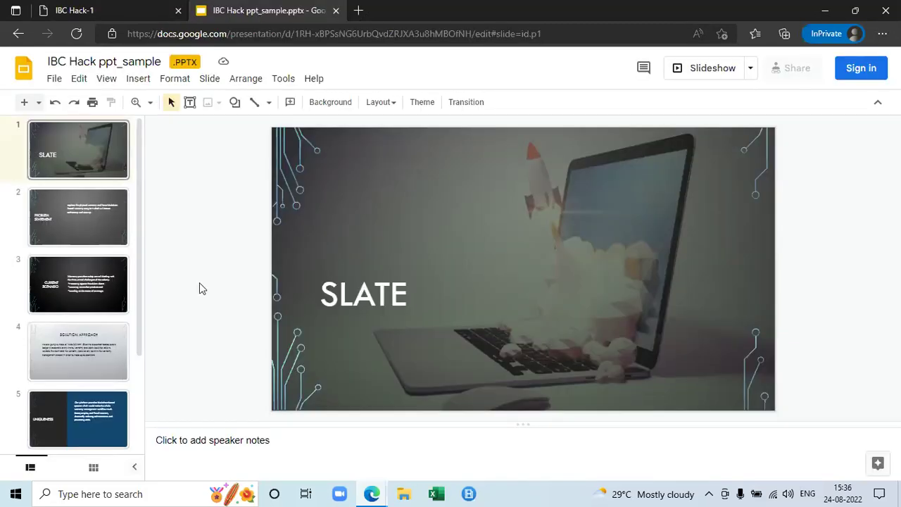
left_click(90, 217)
left_click(80, 283)
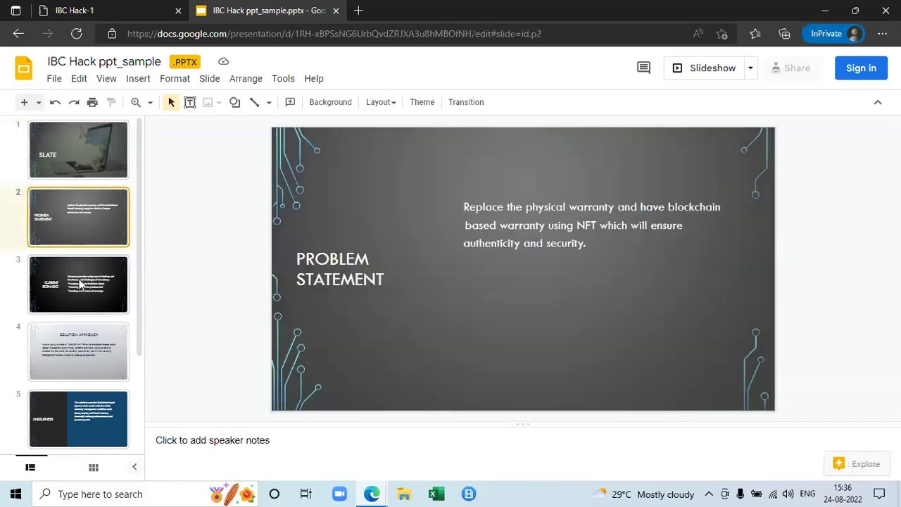
left_click(91, 350)
scroll(91, 356, "down", 2)
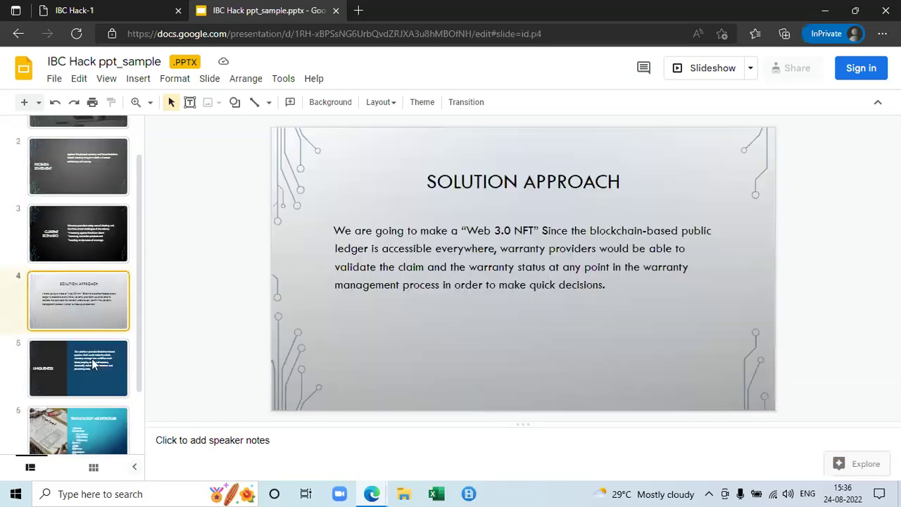
key("Down")
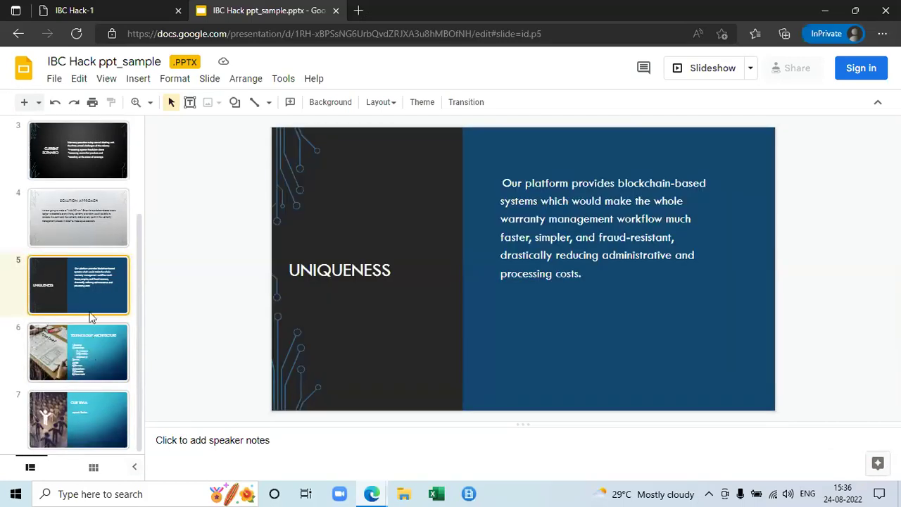
Return to the application form and attach Session 1- Blockchain Foundation-converted from the desktop's Samples folder as the Idea Deck
left_click(138, 10)
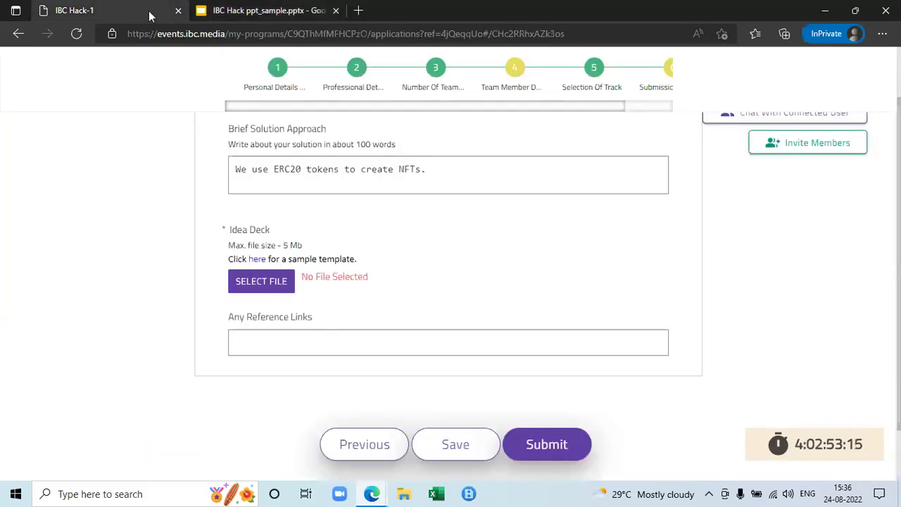
left_click(259, 282)
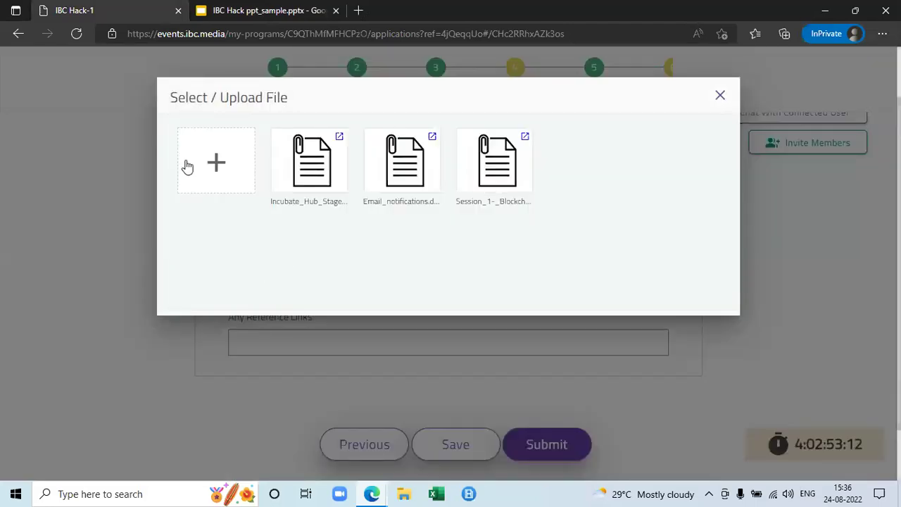
left_click(224, 171)
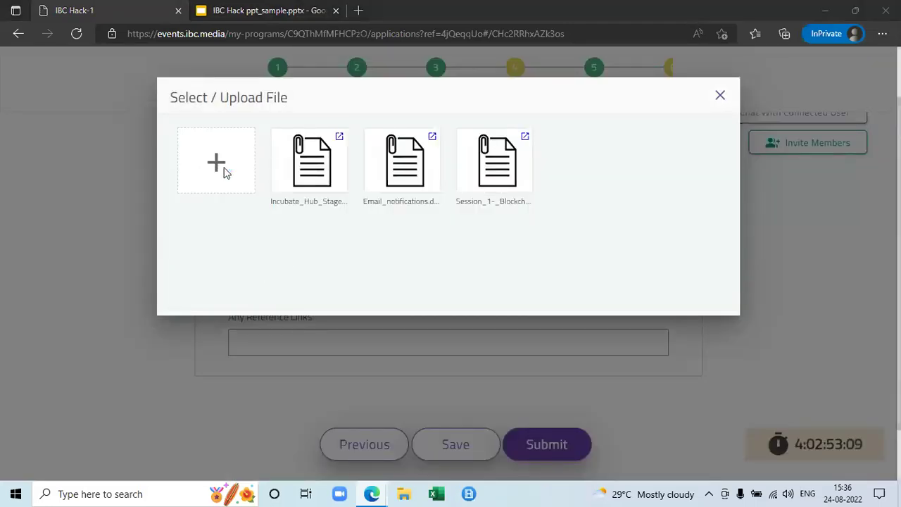
scroll(158, 236, "up", 1)
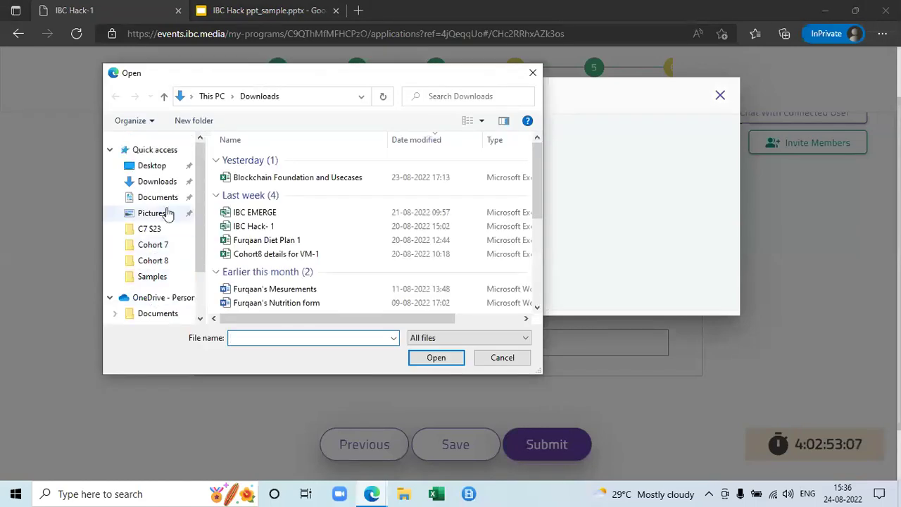
left_click(169, 167)
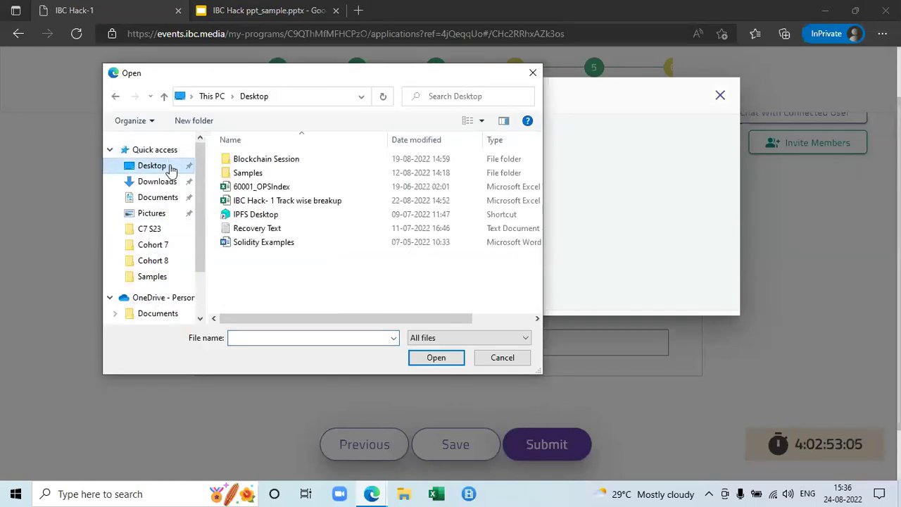
double_click(257, 176)
left_click(259, 201)
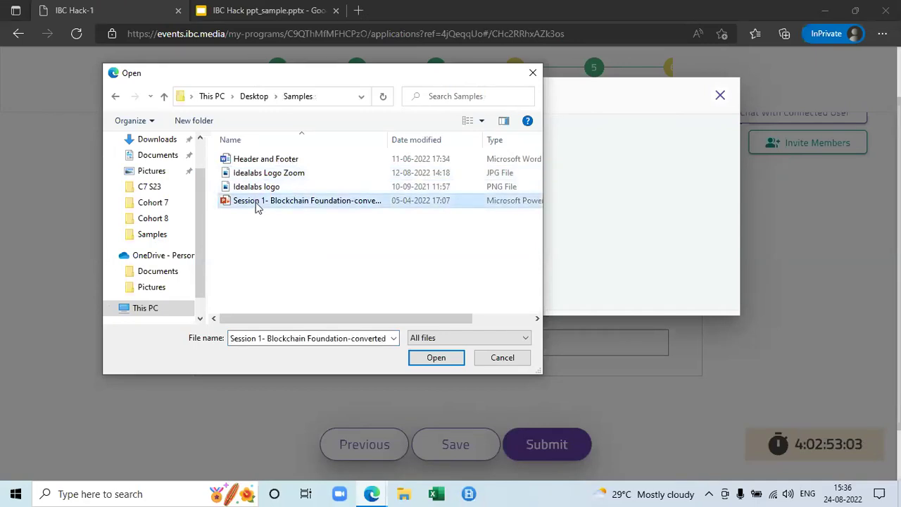
left_click(434, 357)
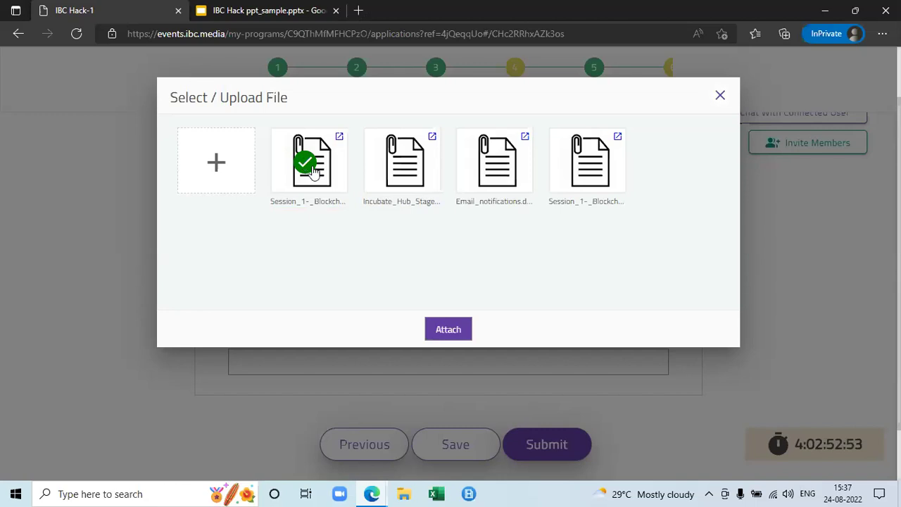
left_click(449, 332)
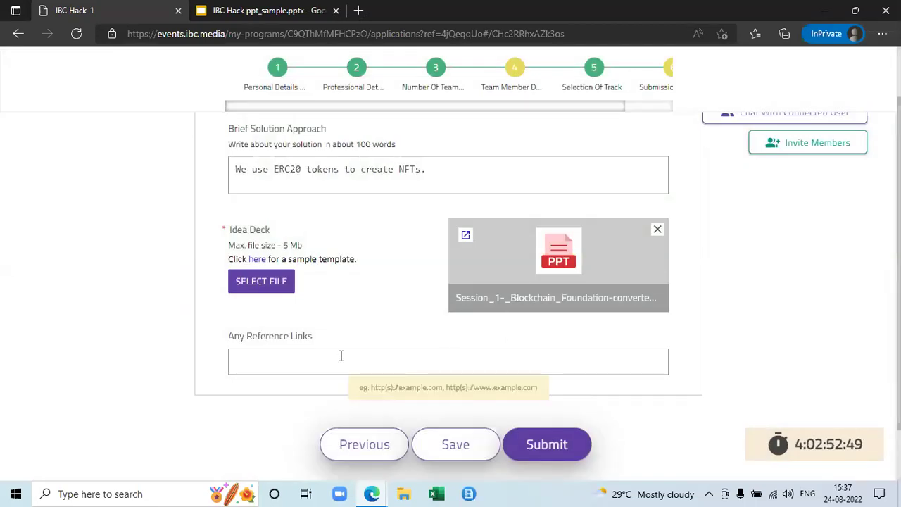
Review the filled-in Submission of Idea stage and the submission confirmation, without submitting the application
left_click_drag(322, 341, 222, 345)
left_click(491, 283)
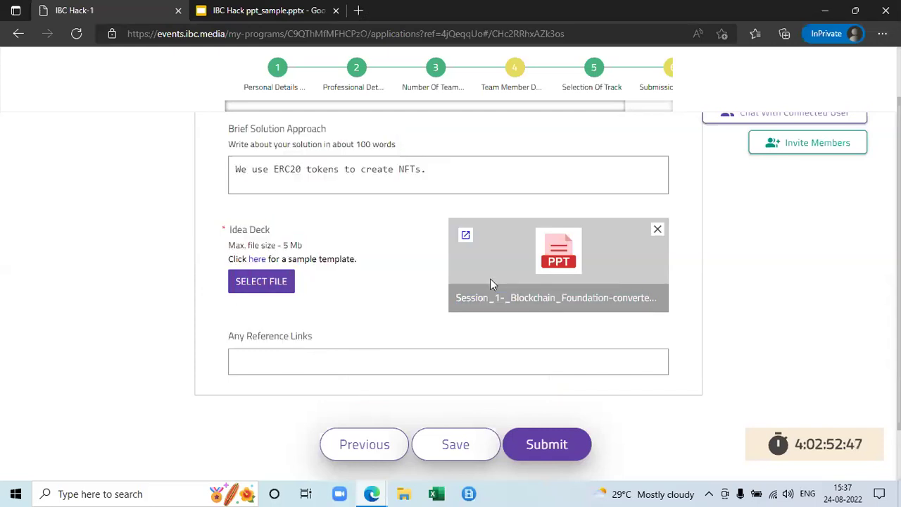
scroll(400, 300, "up", 5)
scroll(294, 205, "down", 2)
scroll(322, 301, "down", 2)
scroll(342, 289, "up", 3)
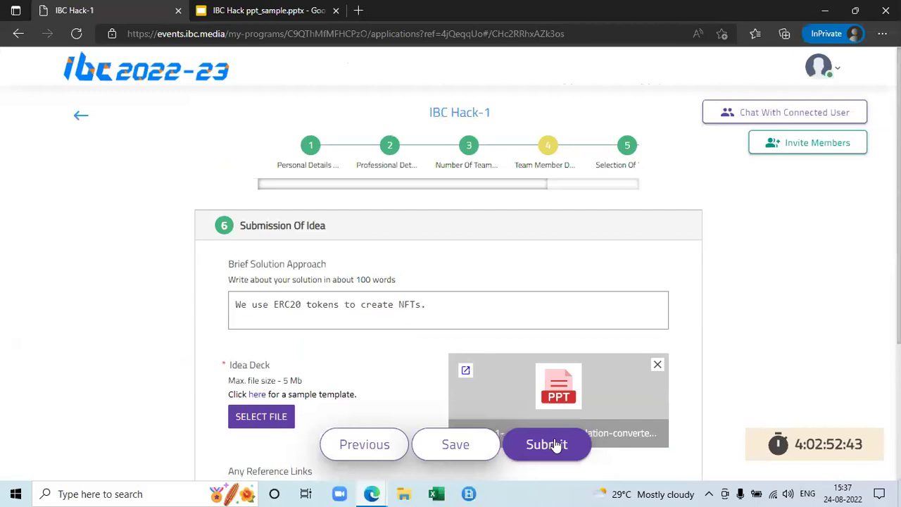
left_click(555, 451)
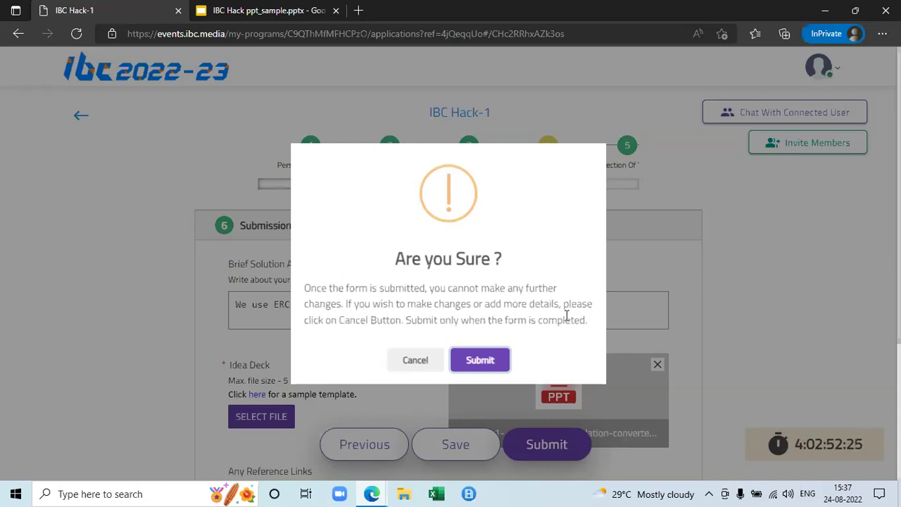
left_click(424, 362)
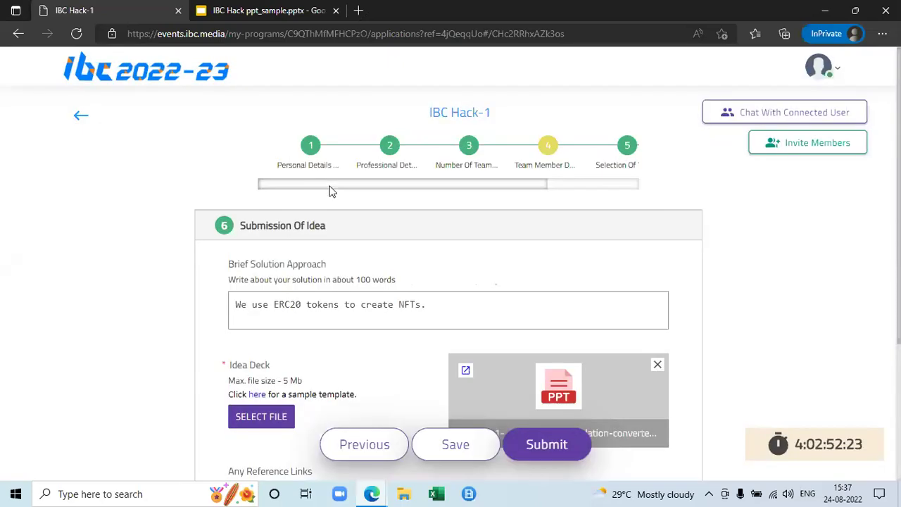
Save the Submission of Idea stage and check the completion status of the application stages
left_click_drag(337, 191, 485, 184)
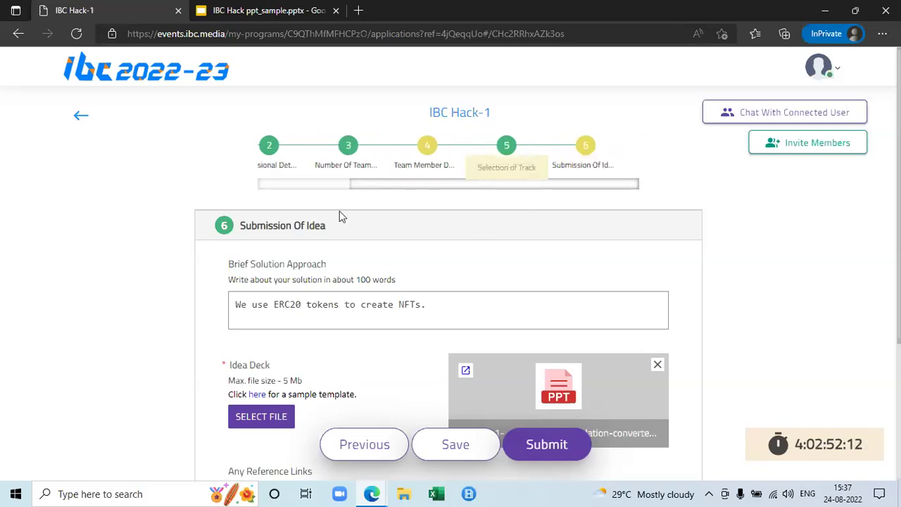
left_click(449, 454)
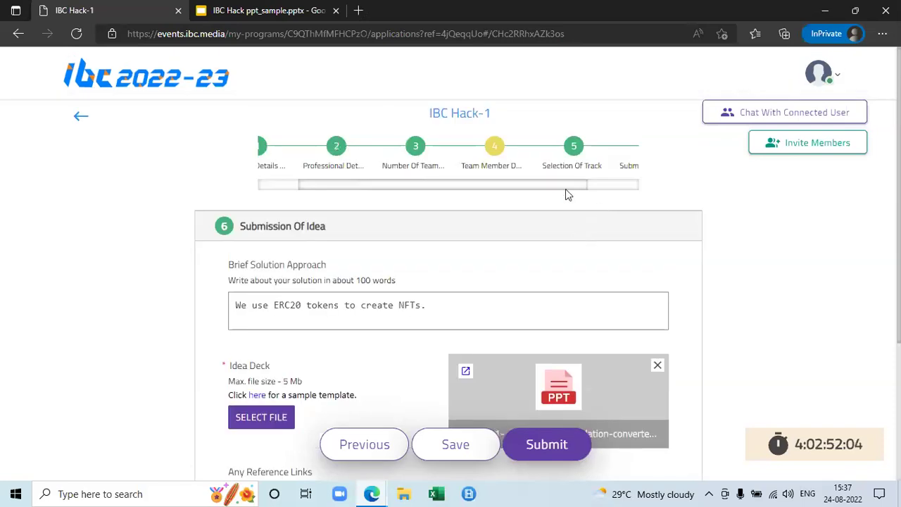
scroll(565, 184, "right", 2)
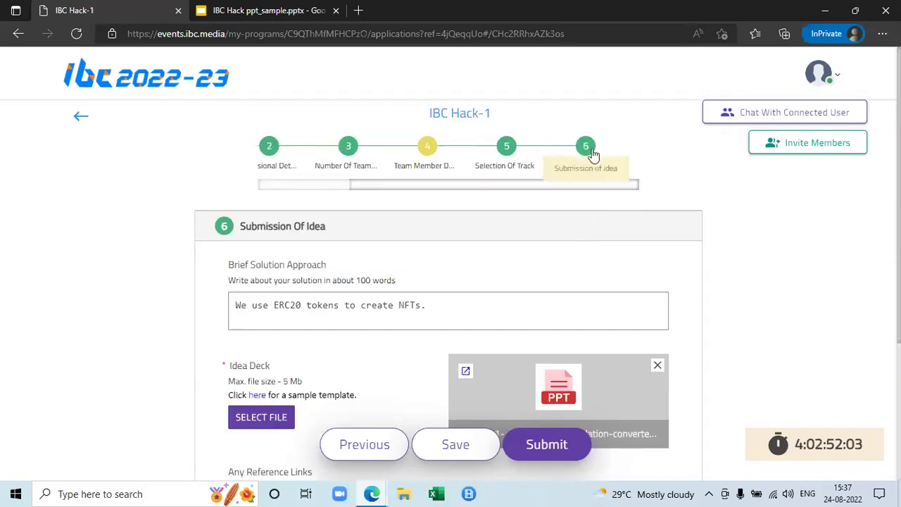
Open the Team Member Details stage and review its fields, leaving them empty
left_click(427, 152)
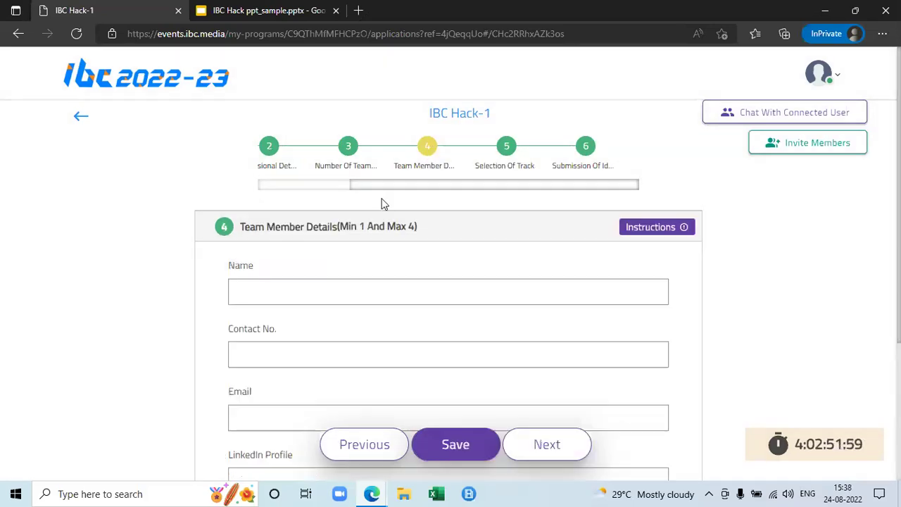
left_click_drag(238, 227, 294, 227)
left_click(291, 243)
scroll(345, 233, "down", 2)
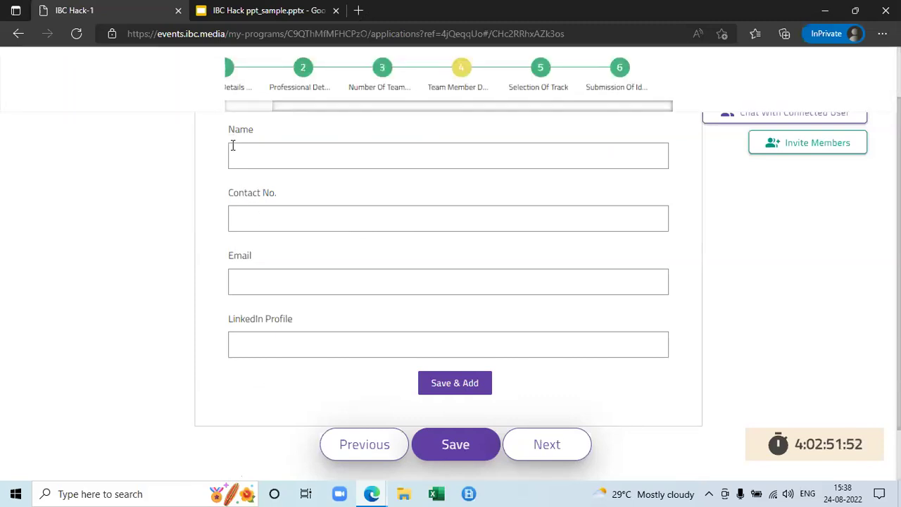
scroll(239, 283, "up", 1)
scroll(239, 283, "up", 2)
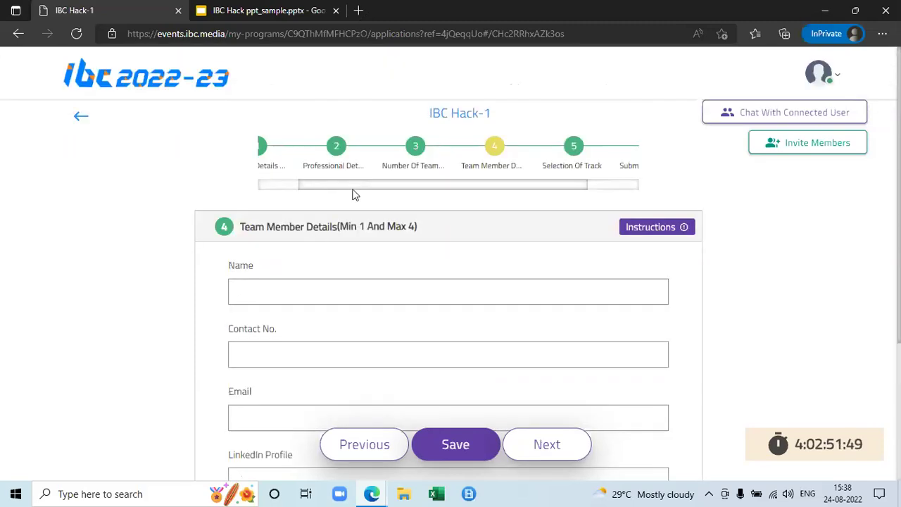
Return to the Submission of Idea stage, submit the application and confirm the submission
left_click(585, 147)
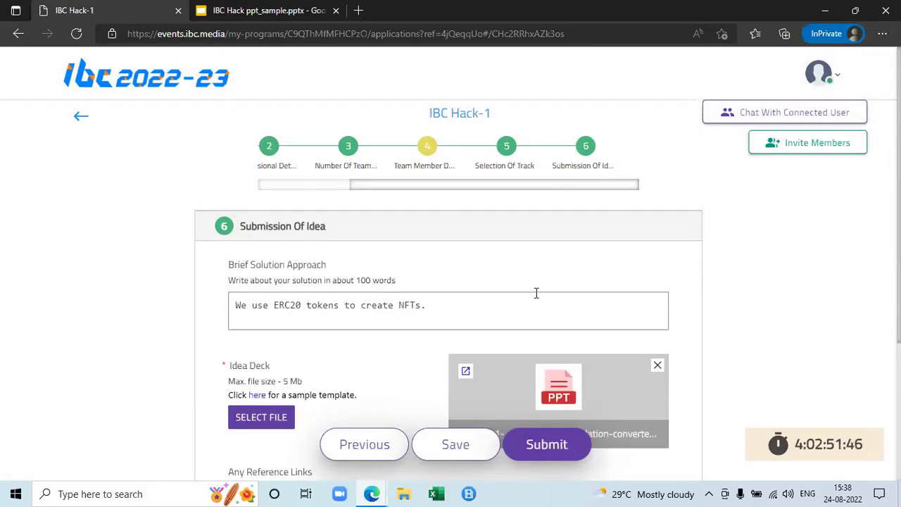
left_click(546, 444)
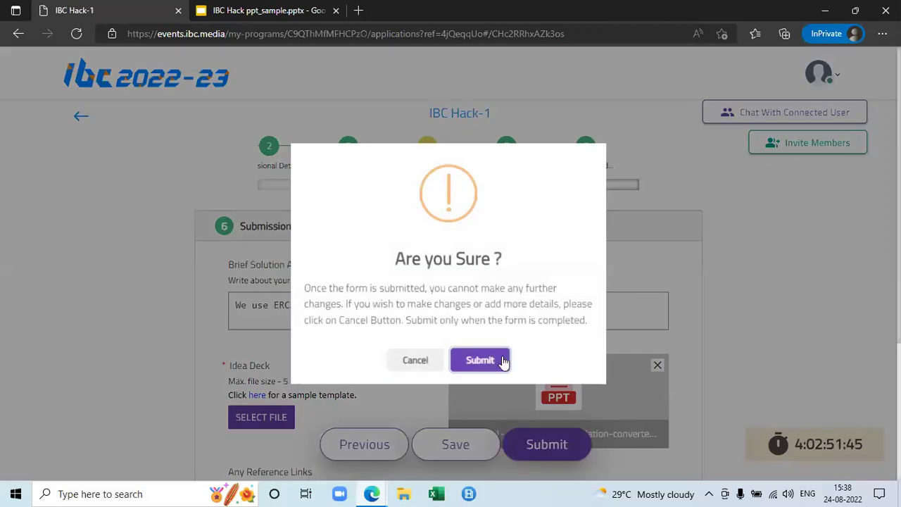
left_click(485, 363)
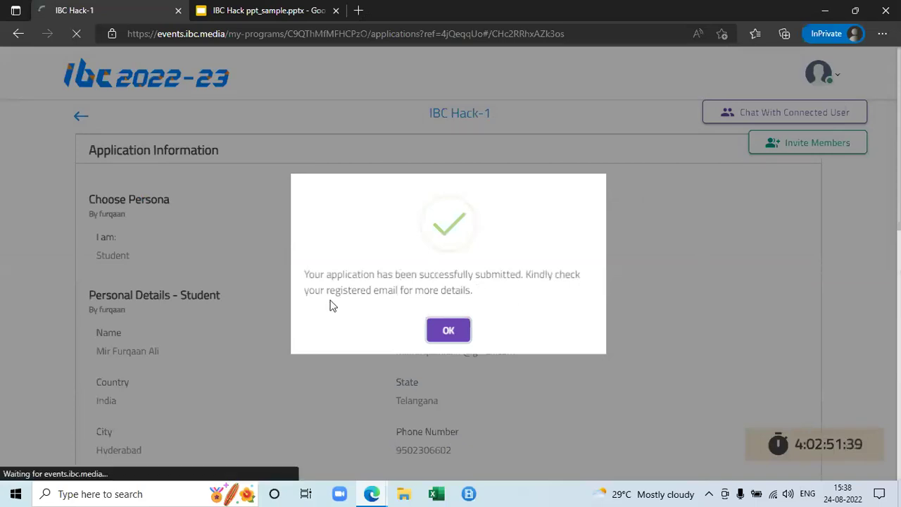
left_click(450, 331)
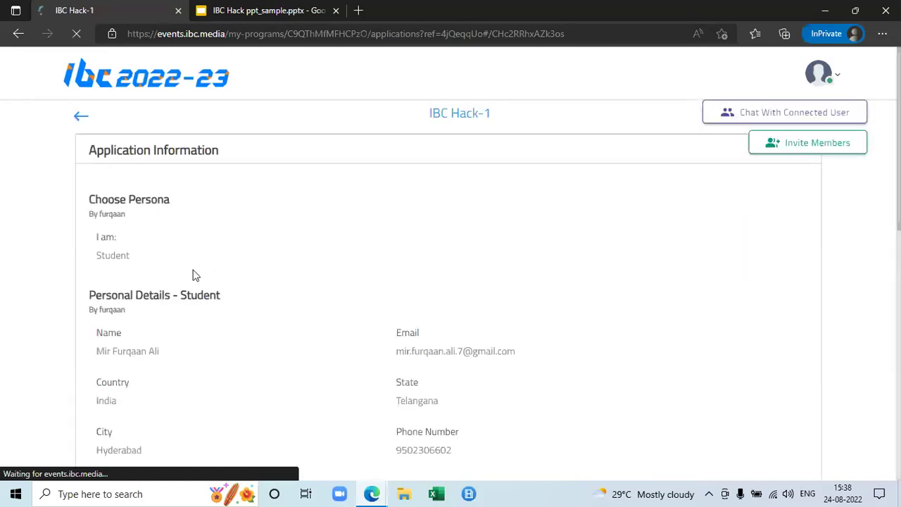
Review the submitted application information, from the personal details through the track selection to the Idea Deck
scroll(143, 267, "down", 1)
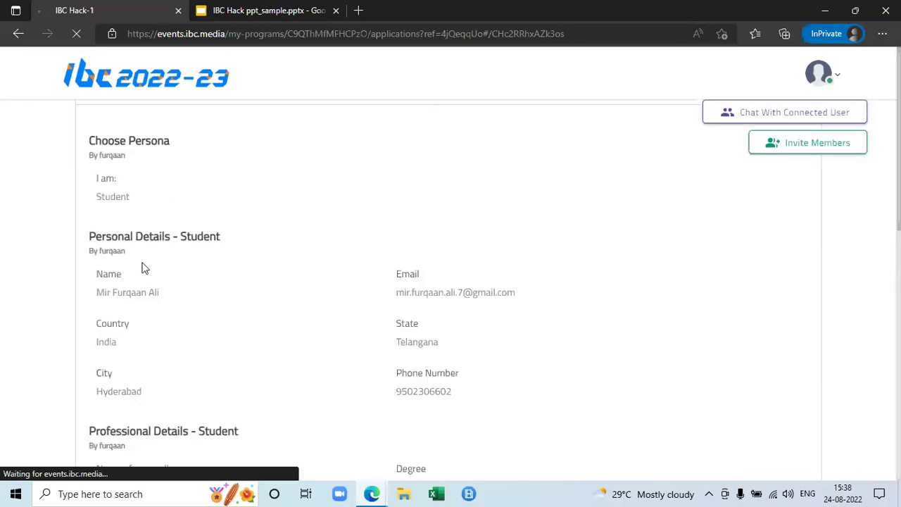
scroll(143, 267, "down", 1)
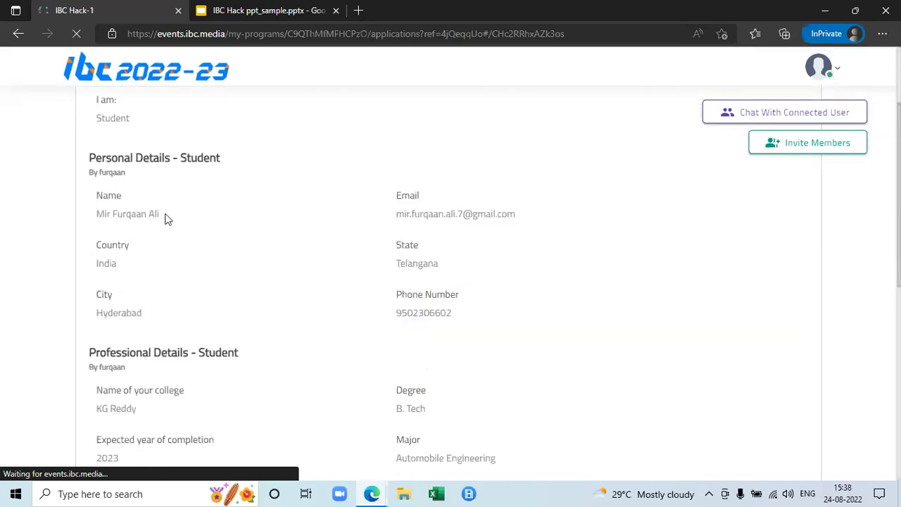
scroll(401, 288, "down", 2)
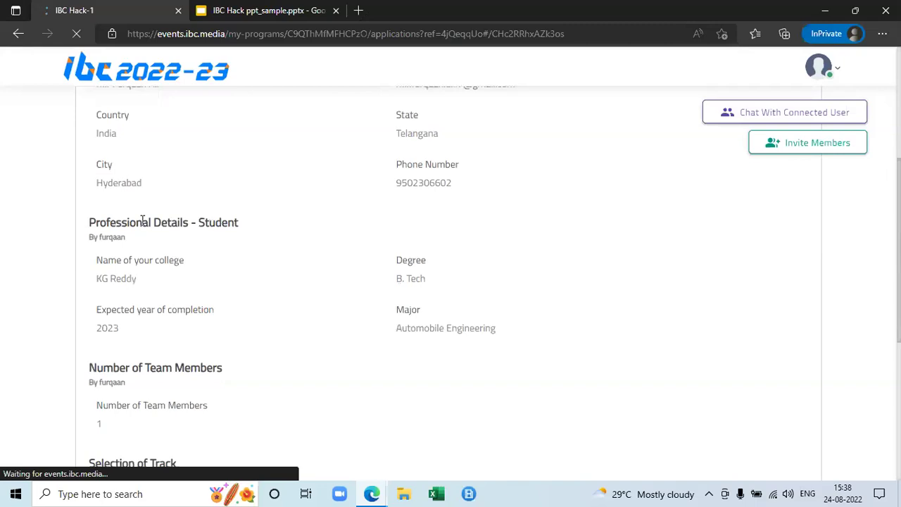
scroll(142, 220, "down", 2)
scroll(152, 274, "down", 2)
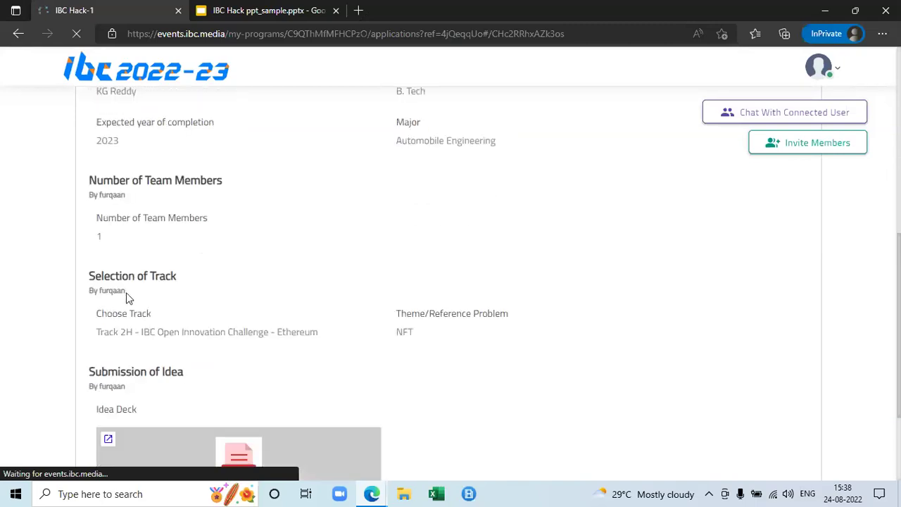
scroll(235, 259, "down", 1)
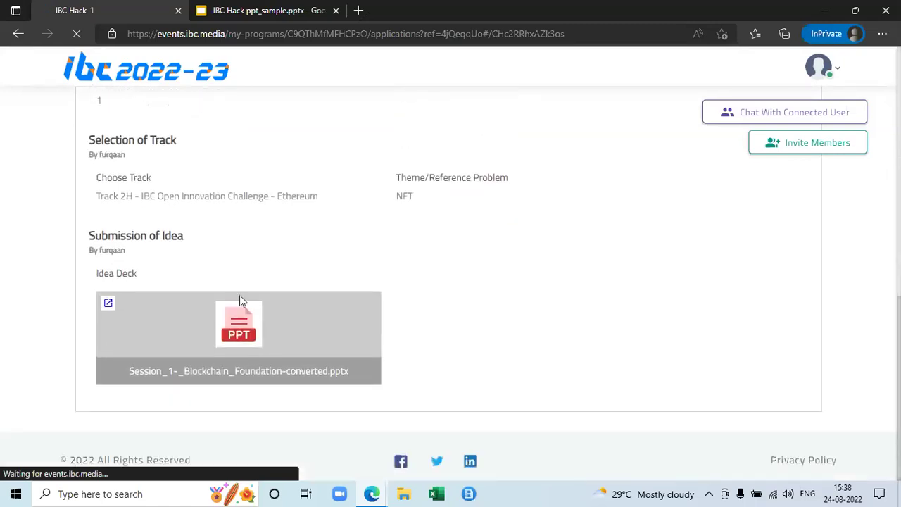
scroll(432, 290, "up", 10)
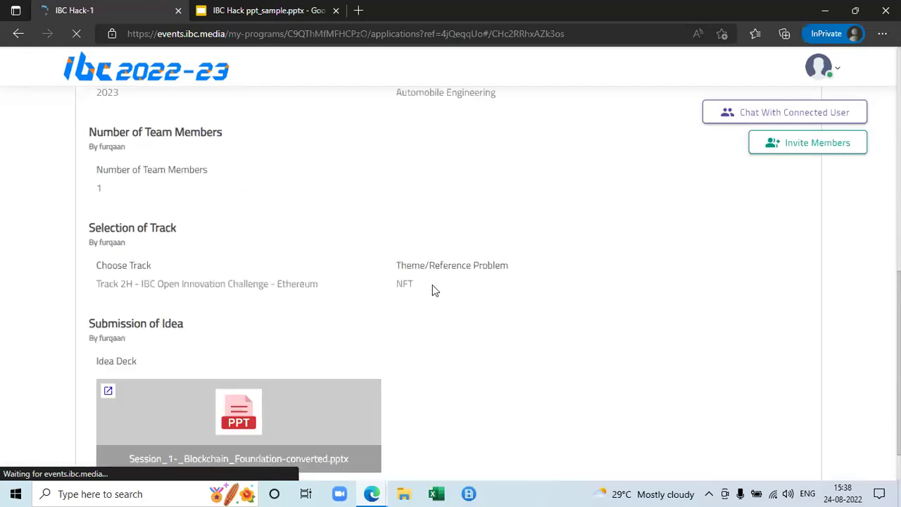